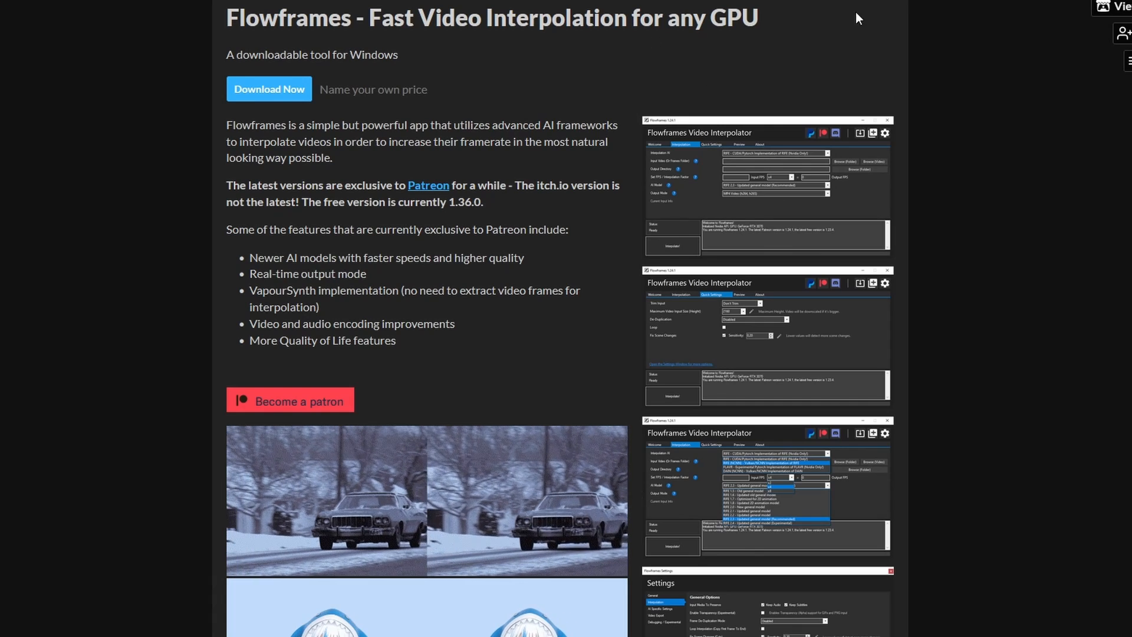
- Read through the Flowframes page and go to its free downloads without paying
scroll(361, 519, "down", 3)
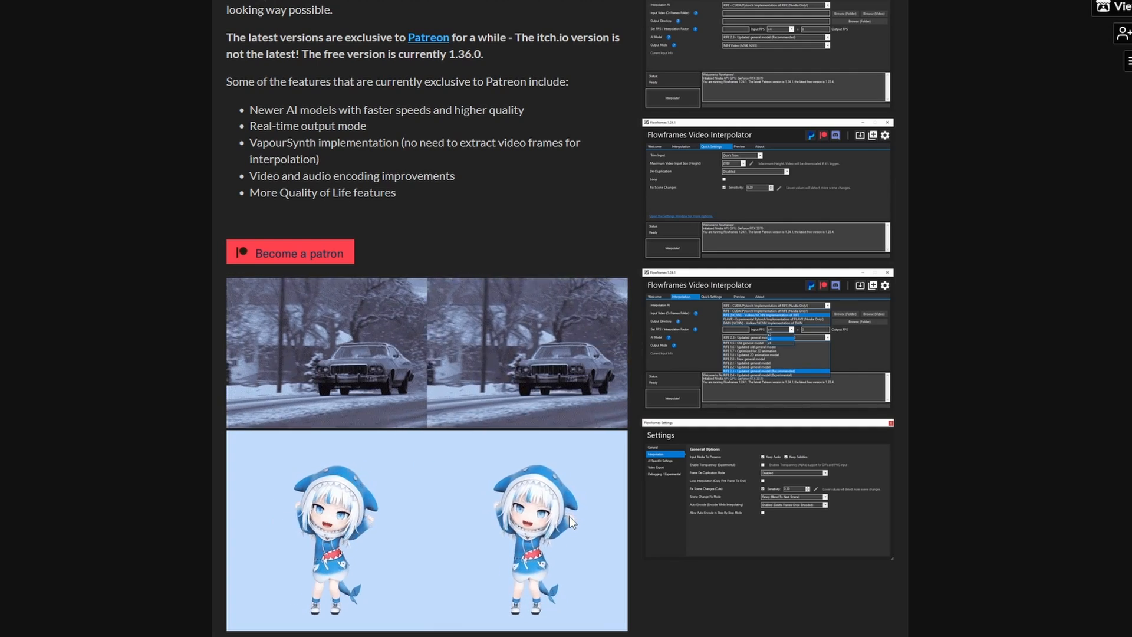
scroll(440, 486, "up", 2)
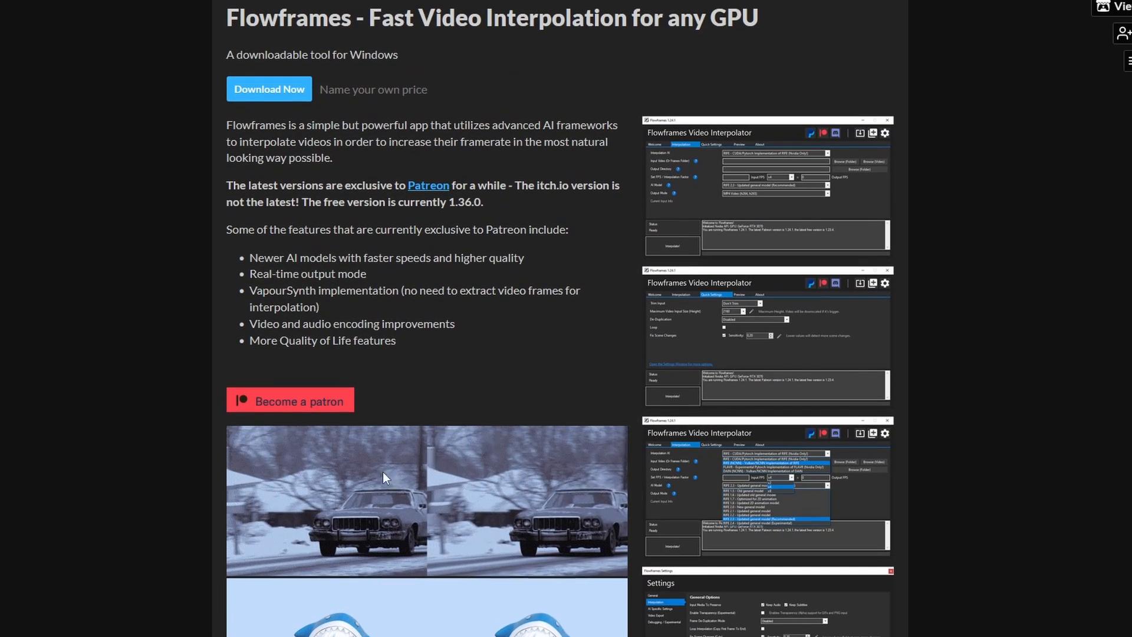
left_click(268, 92)
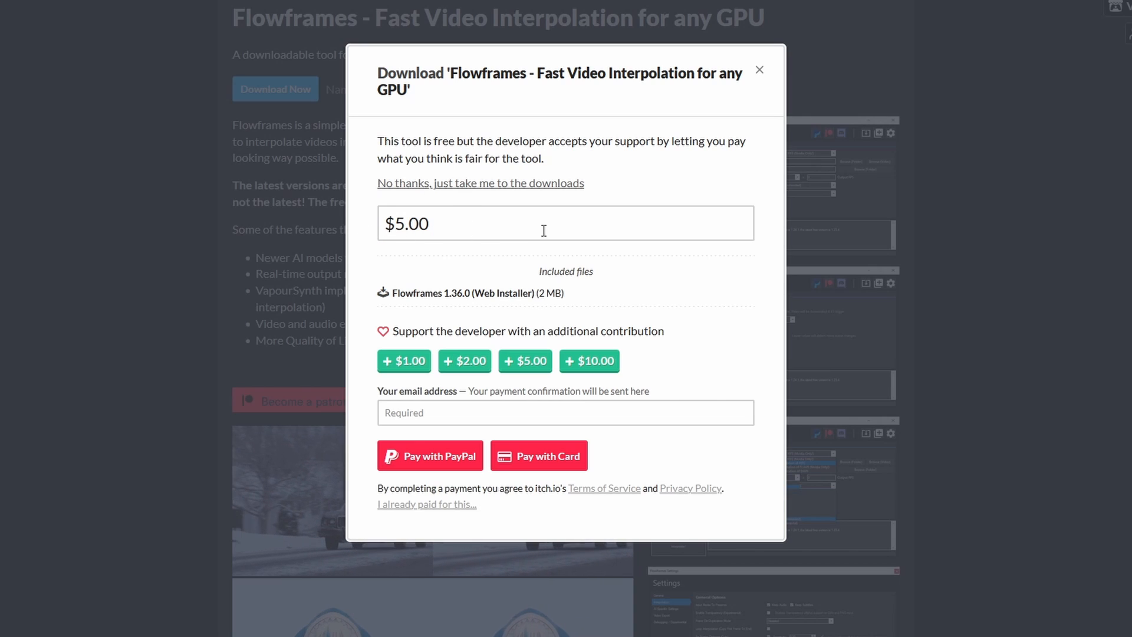
left_click(417, 186)
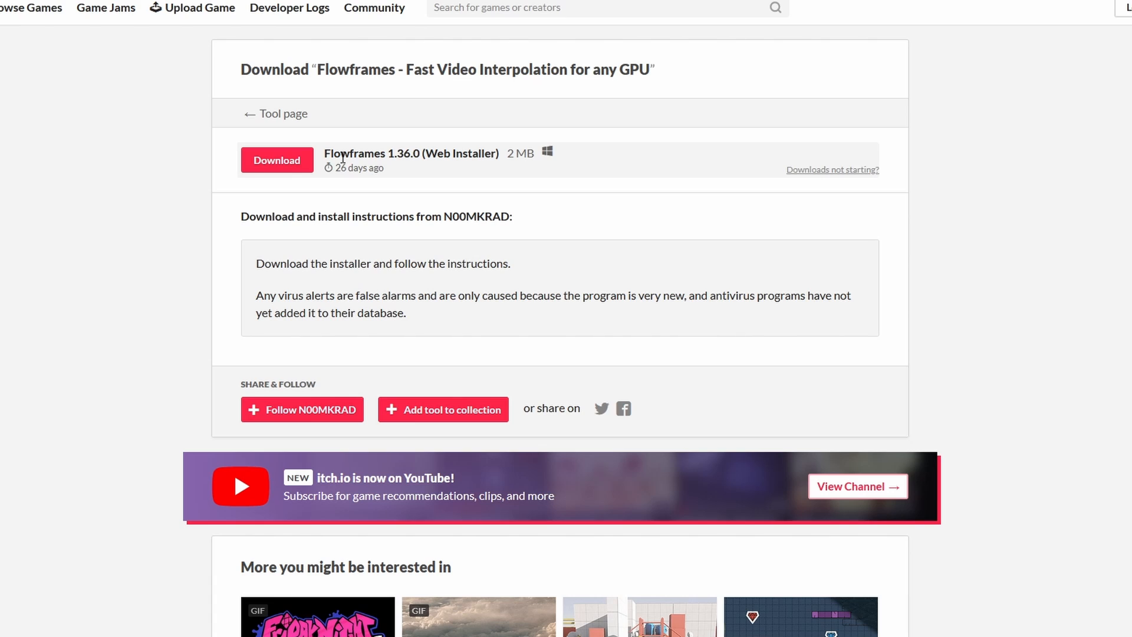
- Download the Flowframes 1.36.0 web installer and let it run despite the Windows SmartScreen block
mouse_move(341, 166)
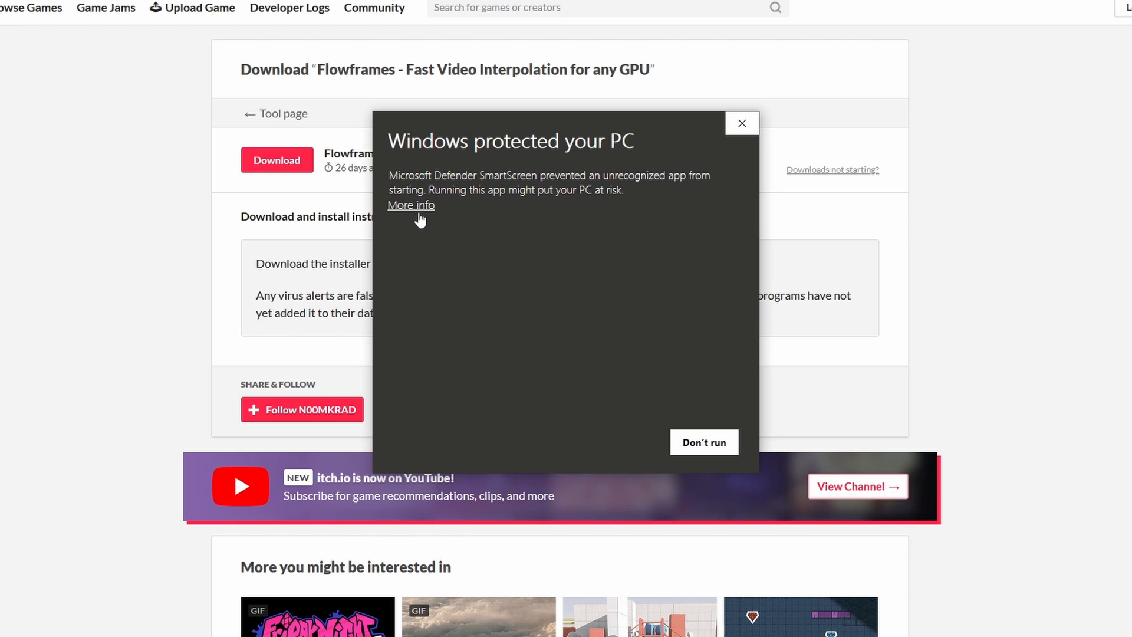
left_click(422, 208)
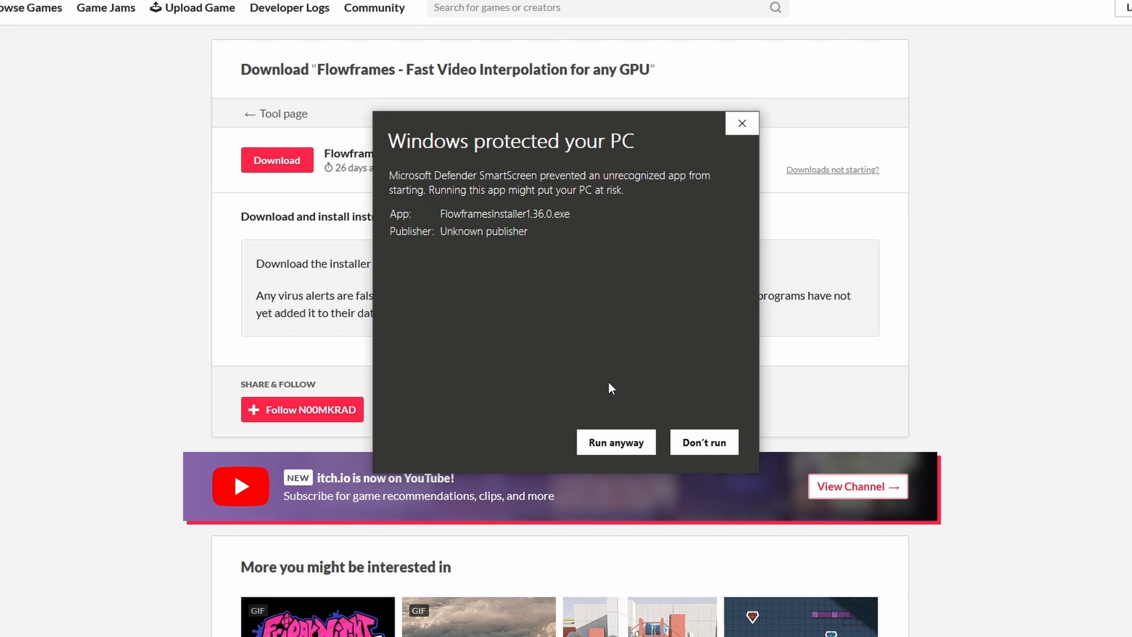
left_click(631, 447)
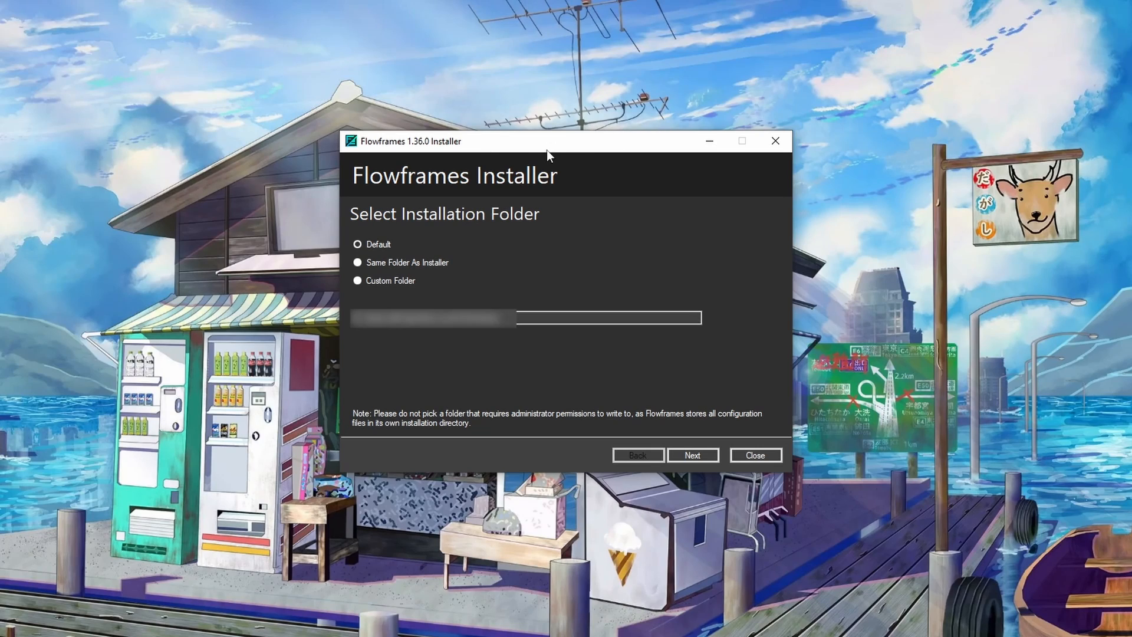
- Configure the installer with the default folder, auto-detected GPU support, Pytorch installation and Pytorch version, and no pre-installed AI models
mouse_move(545, 149)
left_mouse_down()
mouse_move(515, 150)
mouse_move(525, 149)
left_mouse_up()
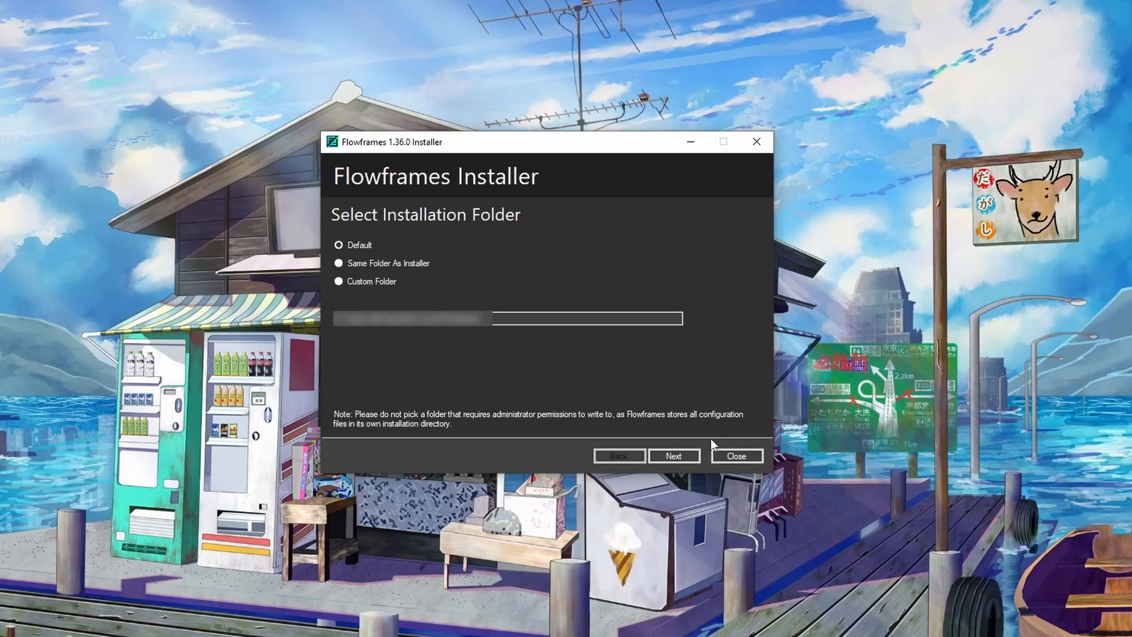
left_click(656, 456)
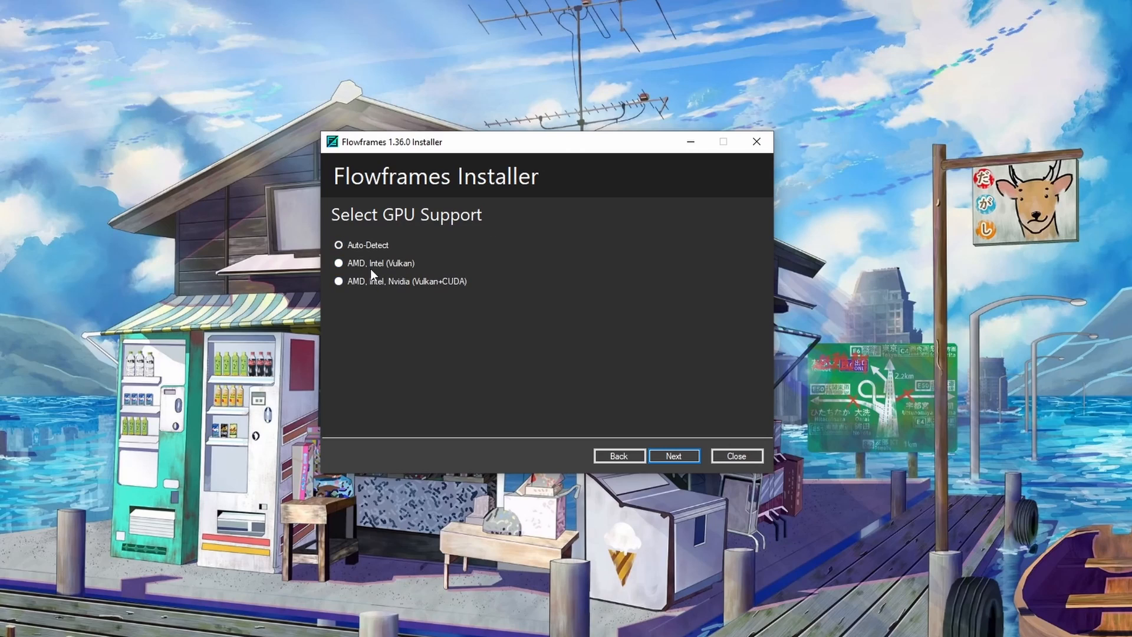
key("Return")
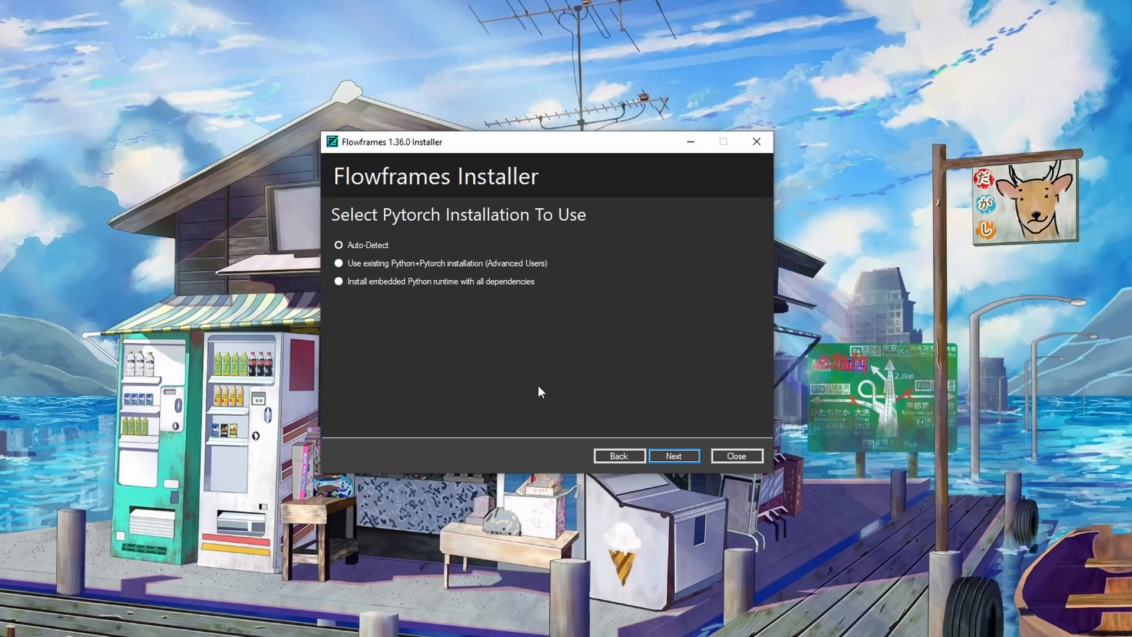
key("Return")
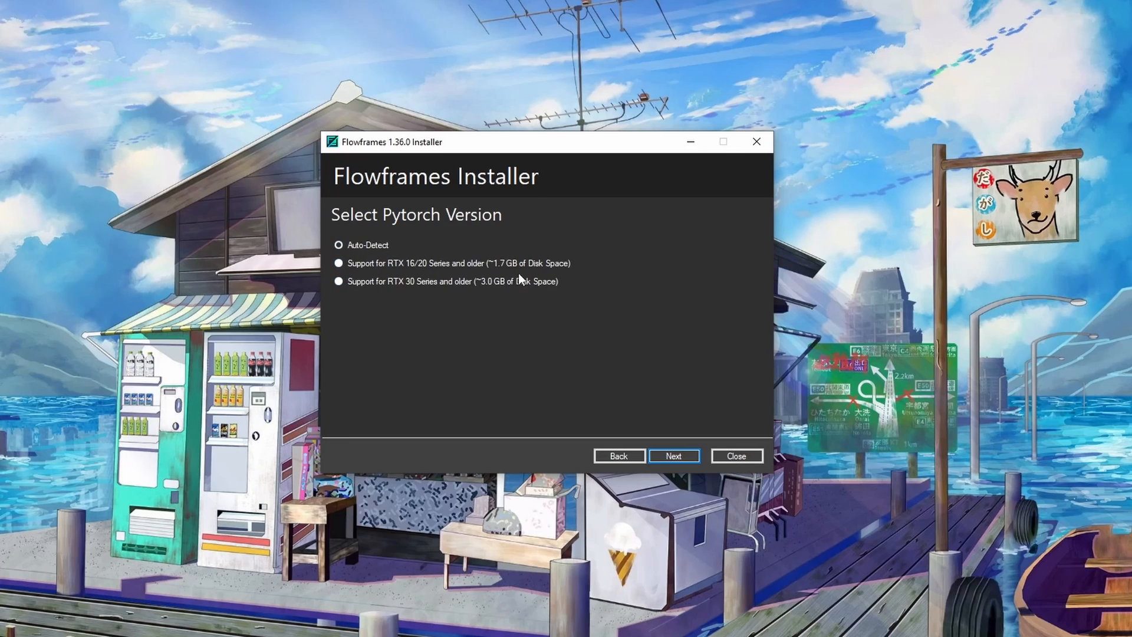
key("Return")
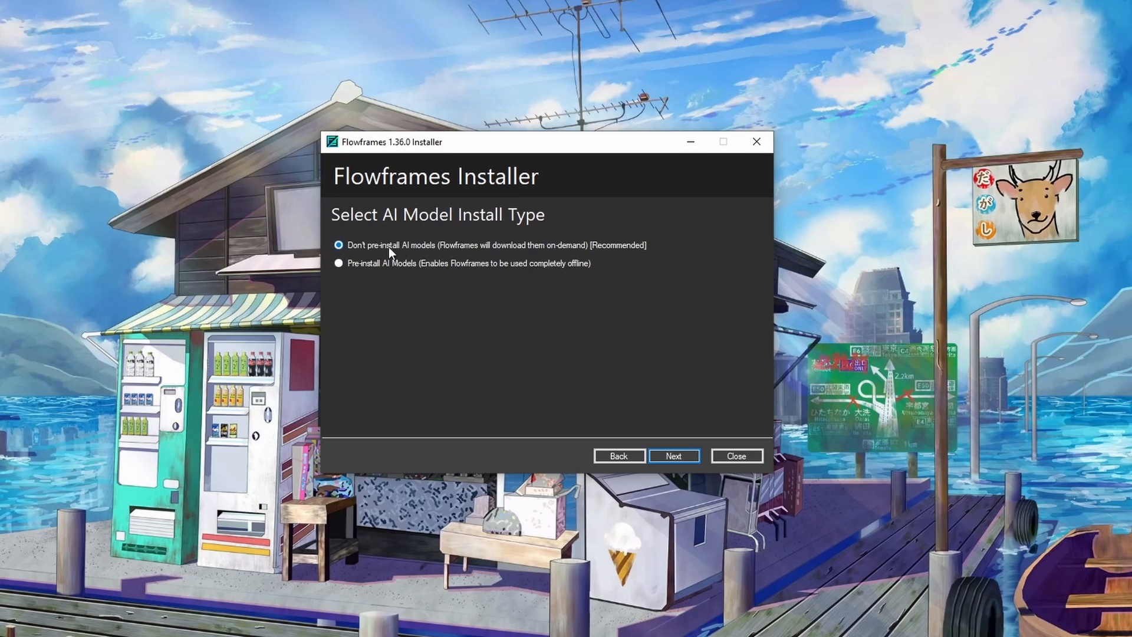
left_click(674, 455)
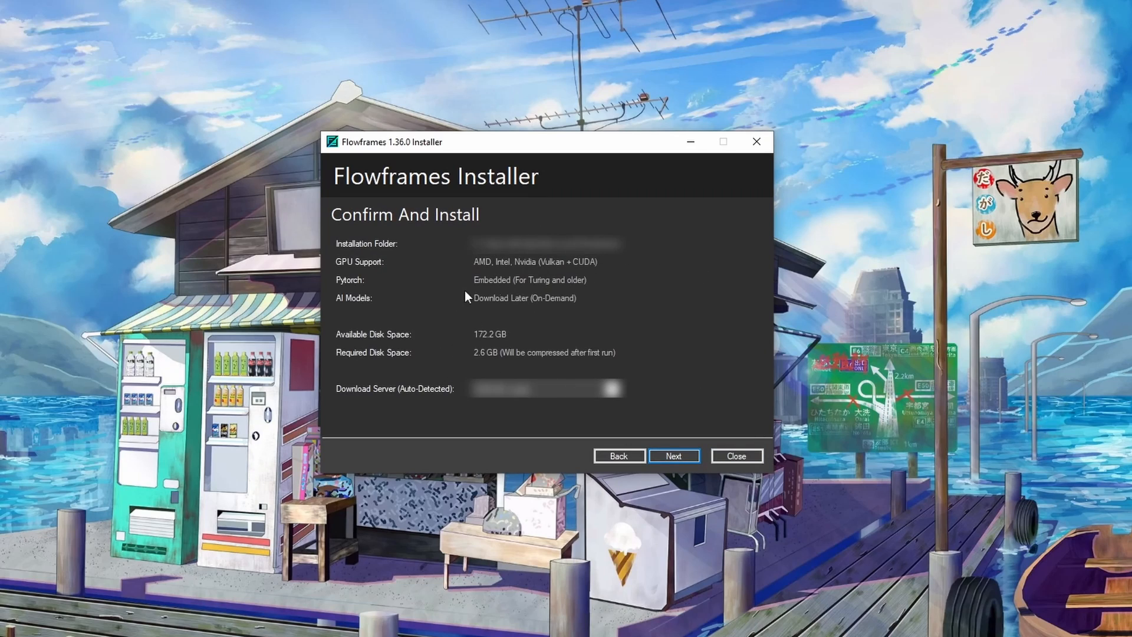
- Install Flowframes, toggle the start-after-exit and desktop shortcut options, and finish the installer
left_click(676, 455)
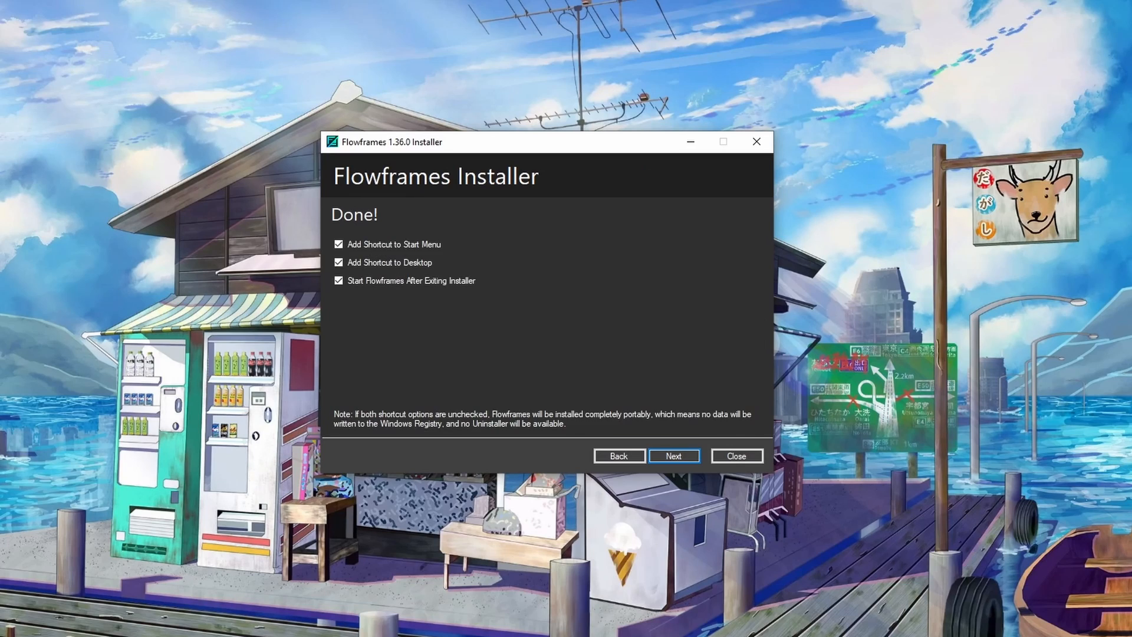
left_click(353, 281)
left_click(339, 263)
left_click(671, 457)
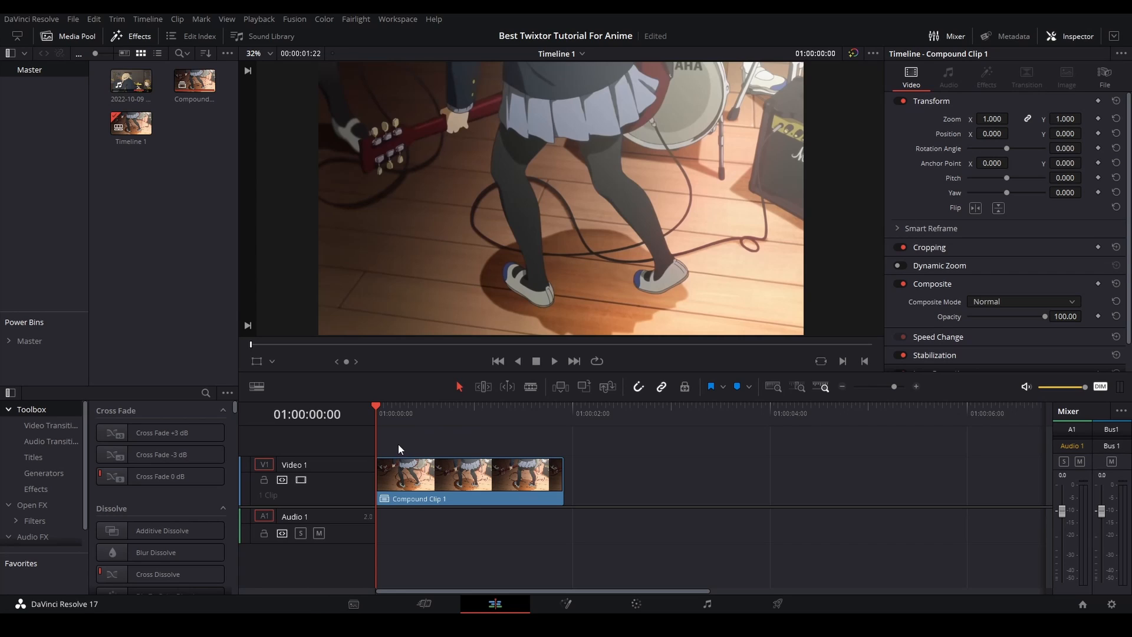
- In DaVinci Resolve, split Compound Clip 1 on Video 1 into short pieces along its whole length, starting after the first frame
key("Right")
key("b")
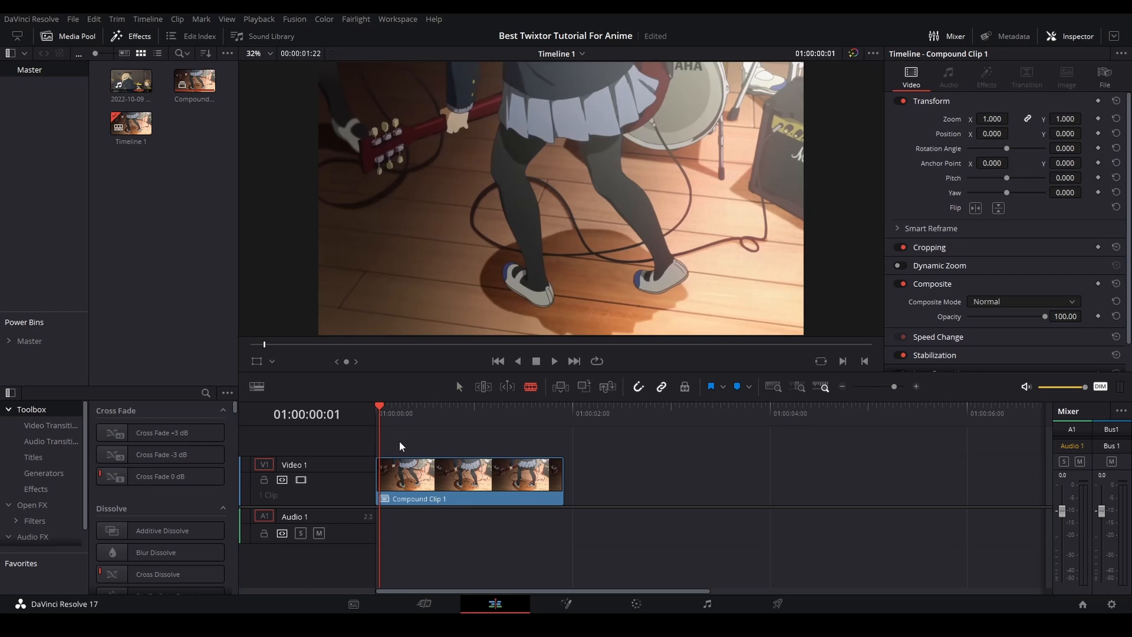
key("a")
key("ctrl+b")
key("ctrl+b")
left_click_drag(386, 409, 341, 419)
key("ctrl+b")
key("ctrl+b")
key("ctrl+b")
key("ctrl+b")
key("ctrl+b")
key("ctrl+b")
key("ctrl+b")
key("ctrl+b")
key("ctrl+b")
key("ctrl+b")
key("ctrl+b")
key("ctrl+b")
- Split the pieces on Video 1 at every remaining frame through the end of the clip and return the playhead to the start
key("Right")
key("Right")
key("Right")
key("Right")
key("Right")
key("Right")
key("Right")
key("Right")
key("Right")
key("Right")
key("Right")
key("Right")
key("Right")
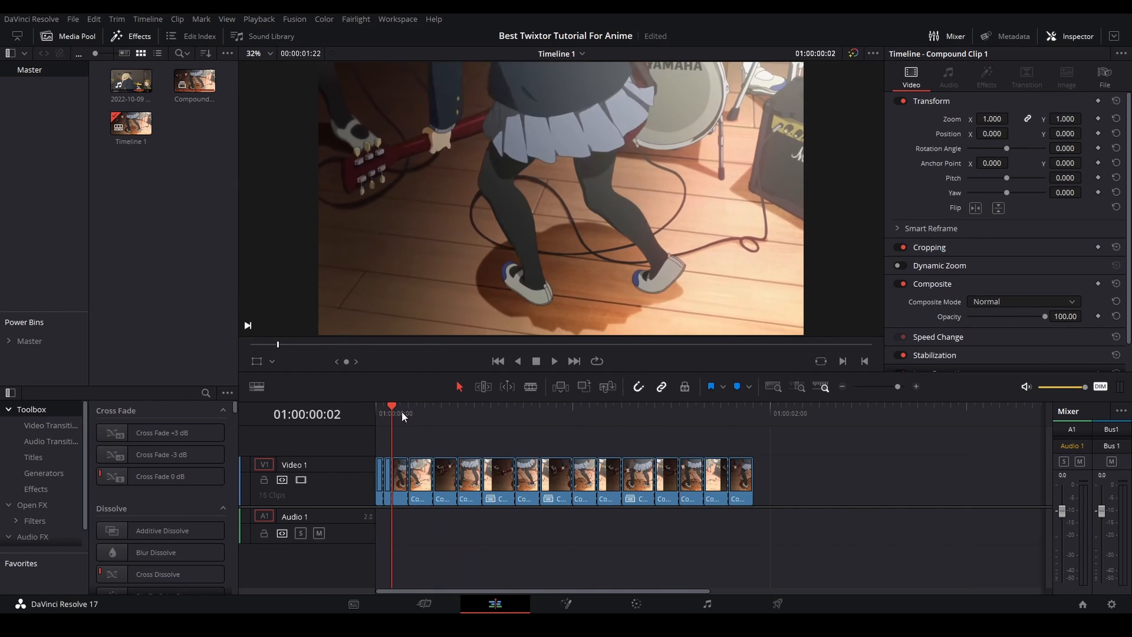
key("Right")
key("ctrl+b")
key("Right")
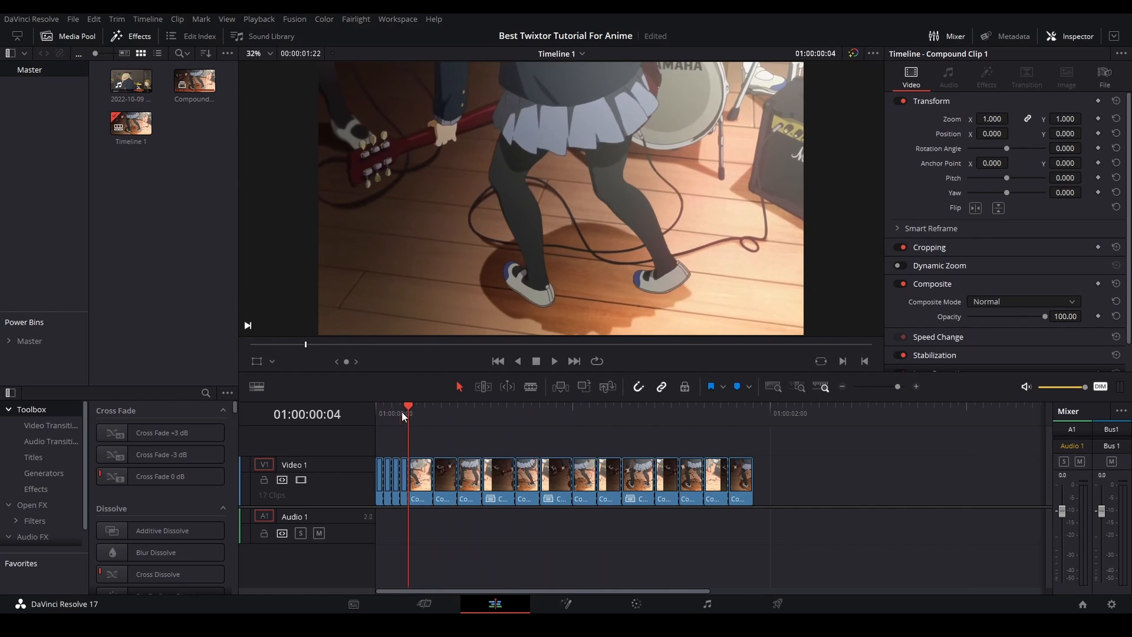
key("Right")
key("ctrl+b")
key("Right")
key("ctrl+b")
key("Right")
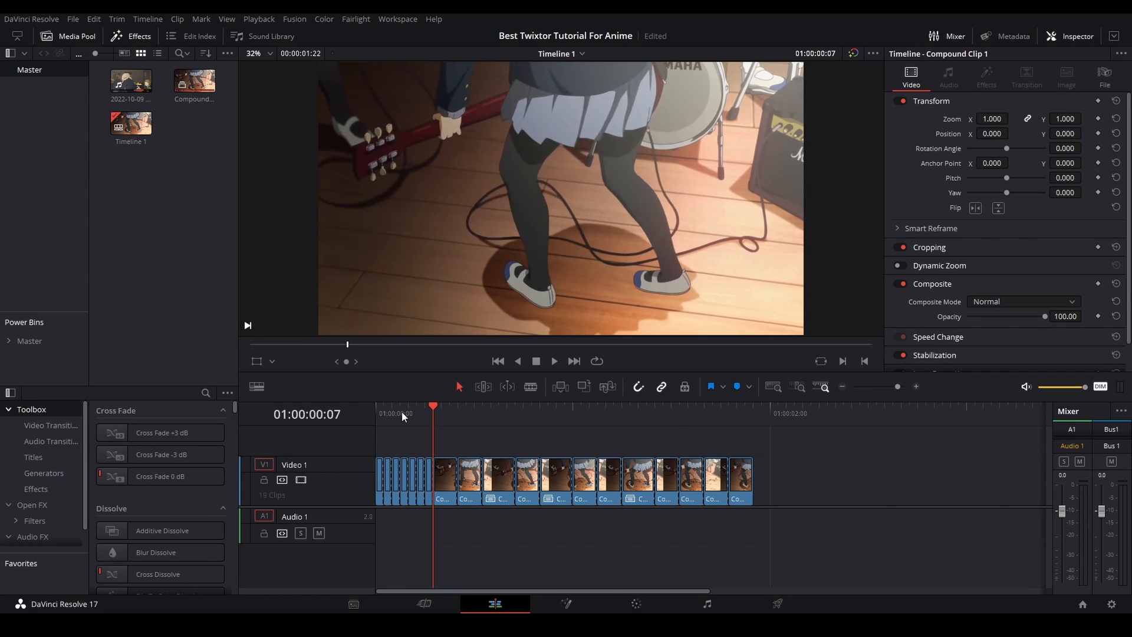
key("Right")
key("ctrl+b")
key("Right")
key("ctrl+b")
key("Right")
key("Right")
key("ctrl+b")
key("Right")
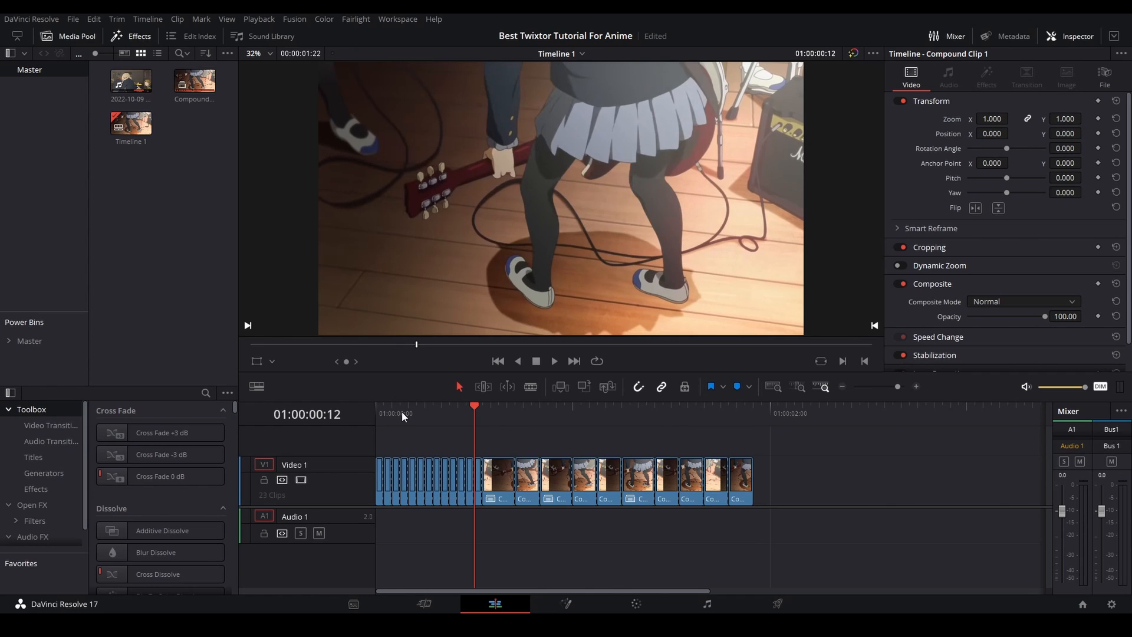
key("ctrl+b")
key("Right")
key("ctrl+b")
key("Right")
key("ctrl+b")
key("Right")
key("ctrl+b")
key("Right")
key("ctrl+b")
key("Right")
key("Right")
key("ctrl+b")
key("Right")
key("Right")
key("ctrl+b")
key("Right")
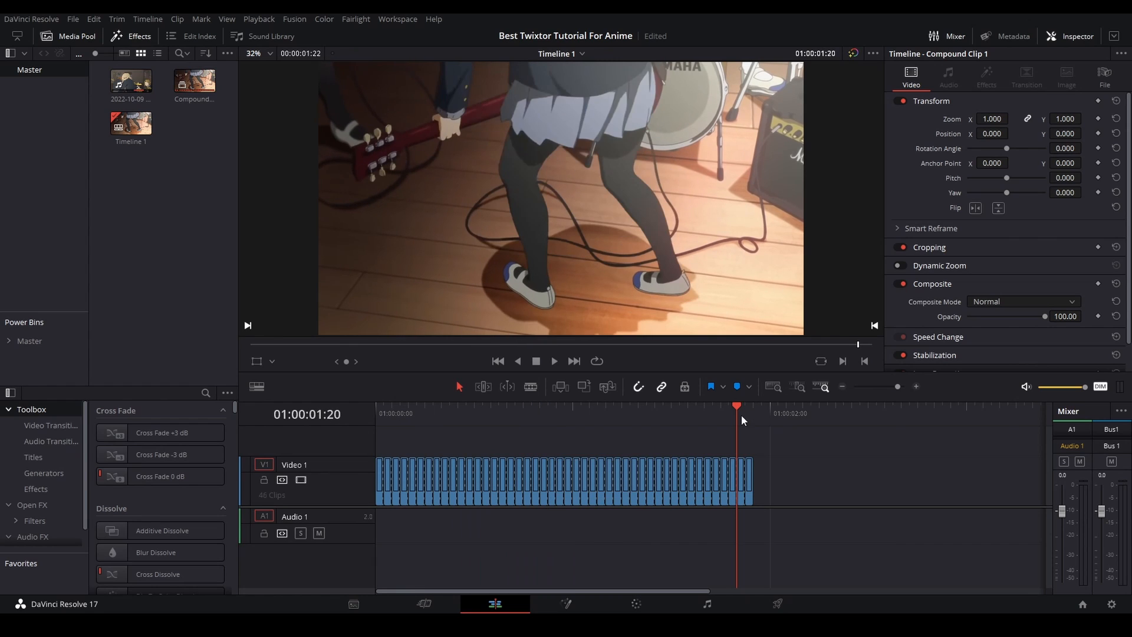
left_click_drag(742, 415, 373, 410)
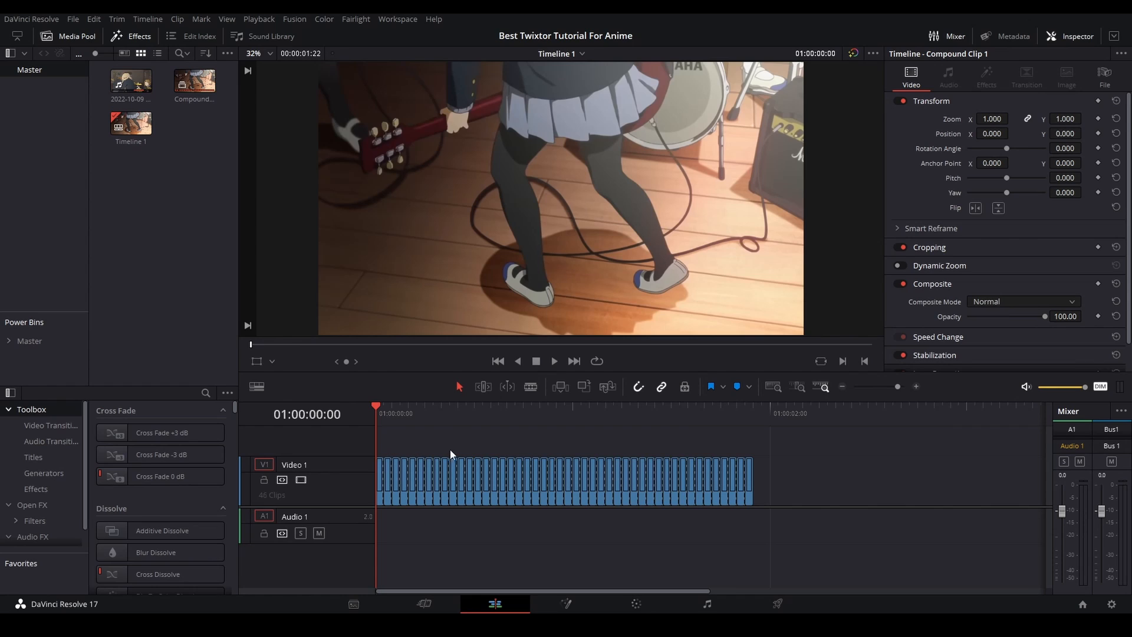
- Compare the first frames and ripple-delete the duplicate frame at the start of the timeline
left_click(915, 386)
scroll(684, 445, "down", 3)
key("Right")
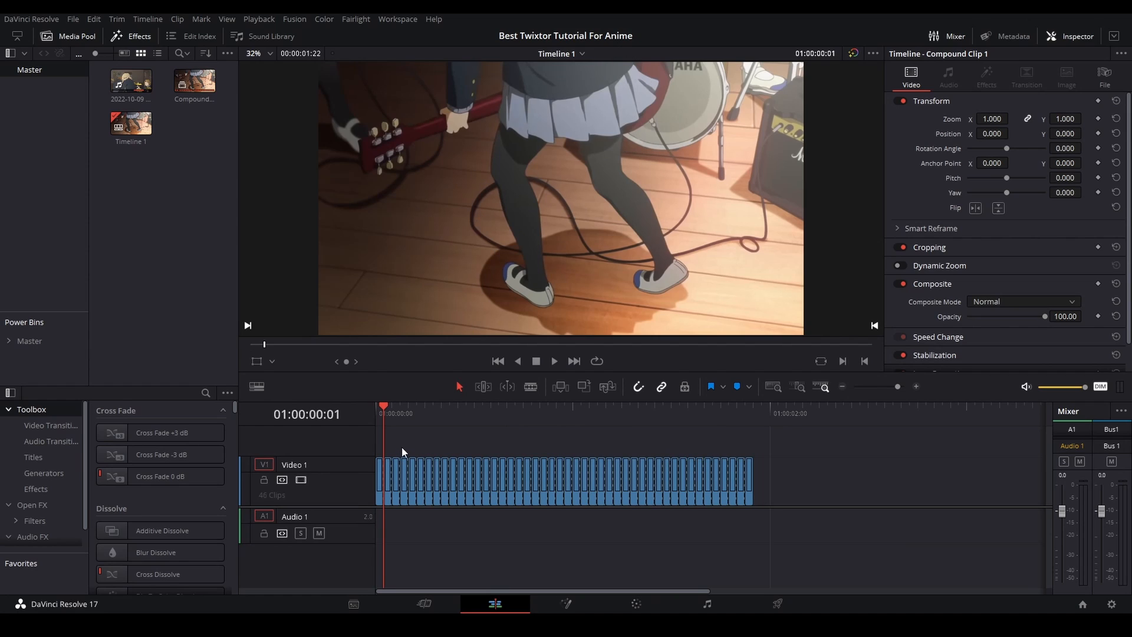
key("Left")
key("Right")
key("Delete")
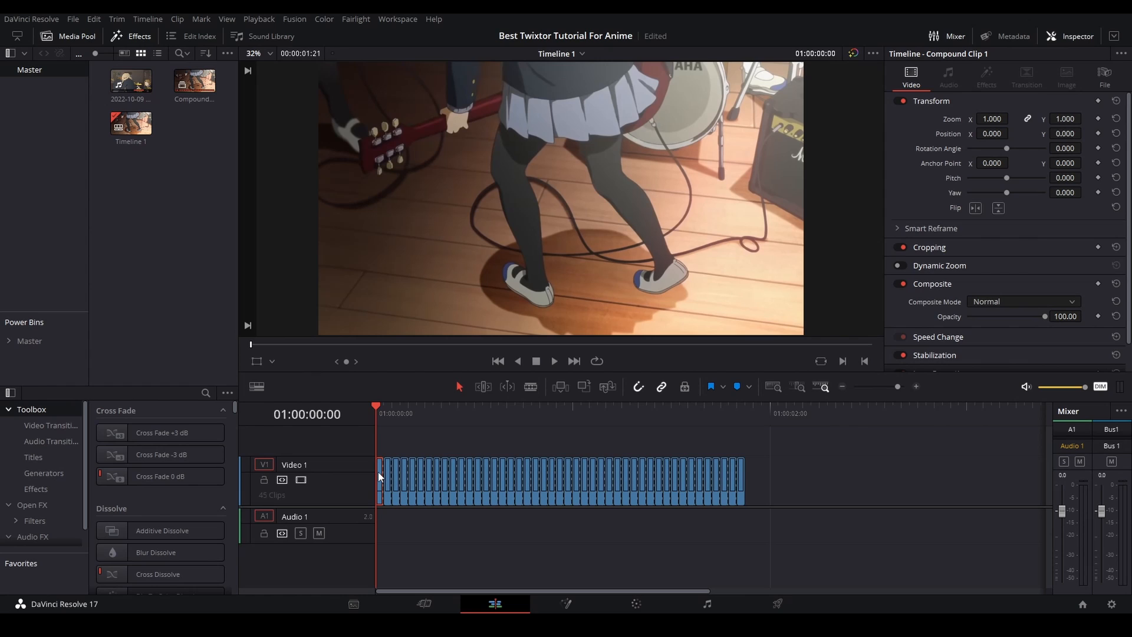
- Compare the following frames and ripple-delete the next two duplicates near the start of Video 1
key("Right")
key("Left")
key("Right")
key("Left")
key("Right")
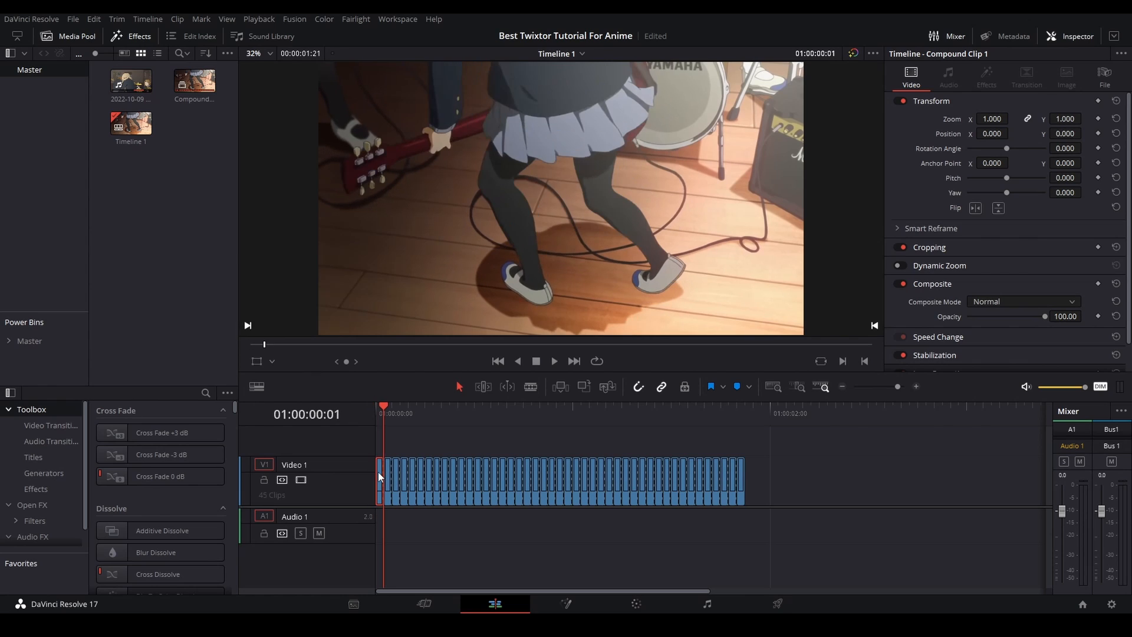
key("Right")
key("Delete")
key("Right")
key("Right")
left_click(396, 476)
key("Delete")
key("Left")
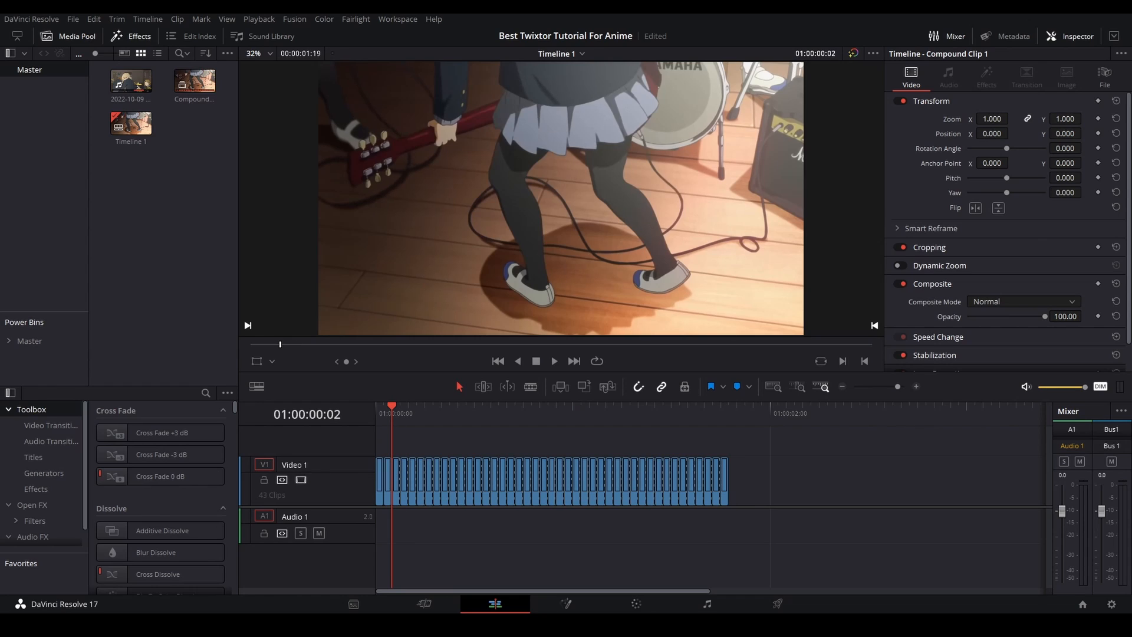
- Ripple-delete the remaining duplicate frames on Video 1 through the end of the timeline
left_click(404, 482)
key("Delete")
key("Right")
key("Right")
left_click(489, 472)
key("Delete")
key("Right")
key("Right")
left_click(560, 479)
key("Delete")
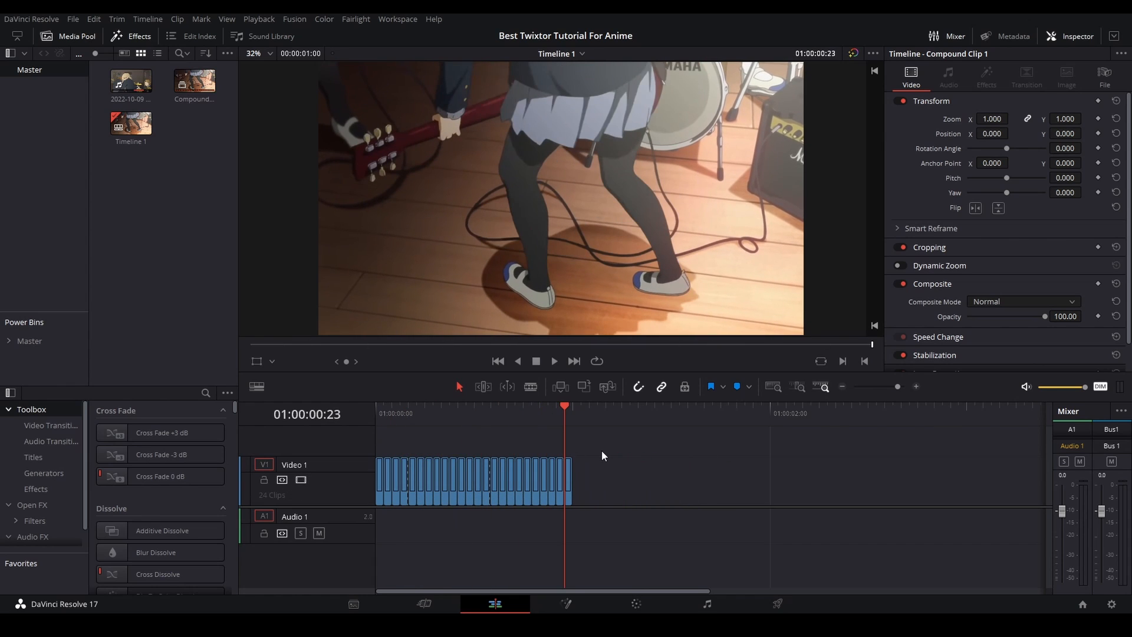
- Play and scrub the shortened sequence from start to end to check the motion without duplicate frames
left_click(372, 409)
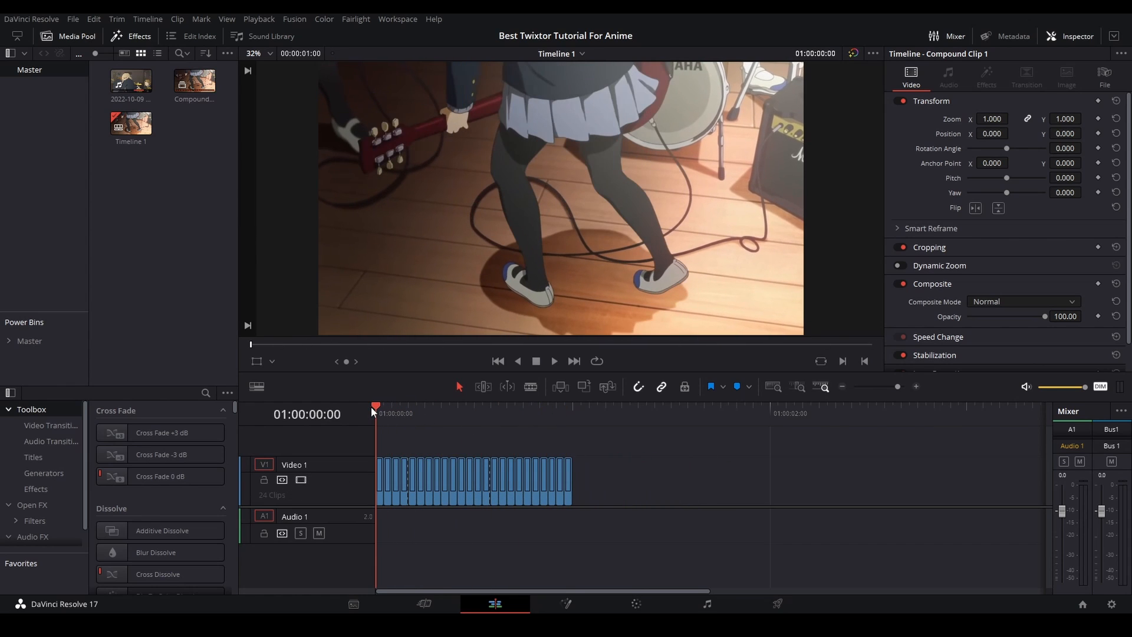
key("space")
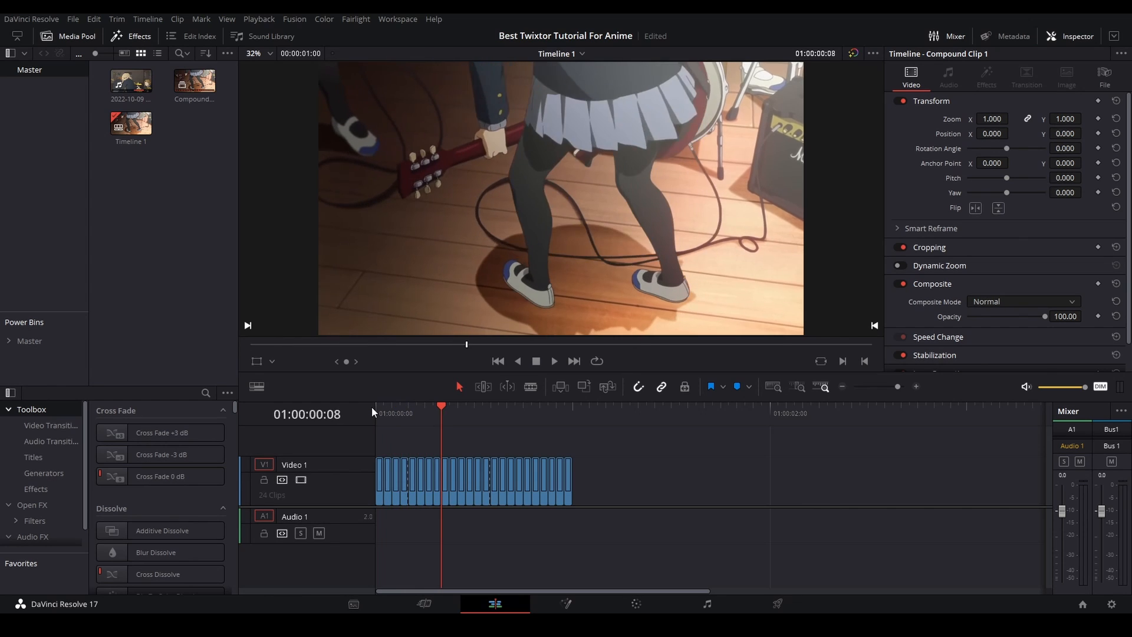
left_click_drag(373, 409, 573, 404)
key("space")
key("space")
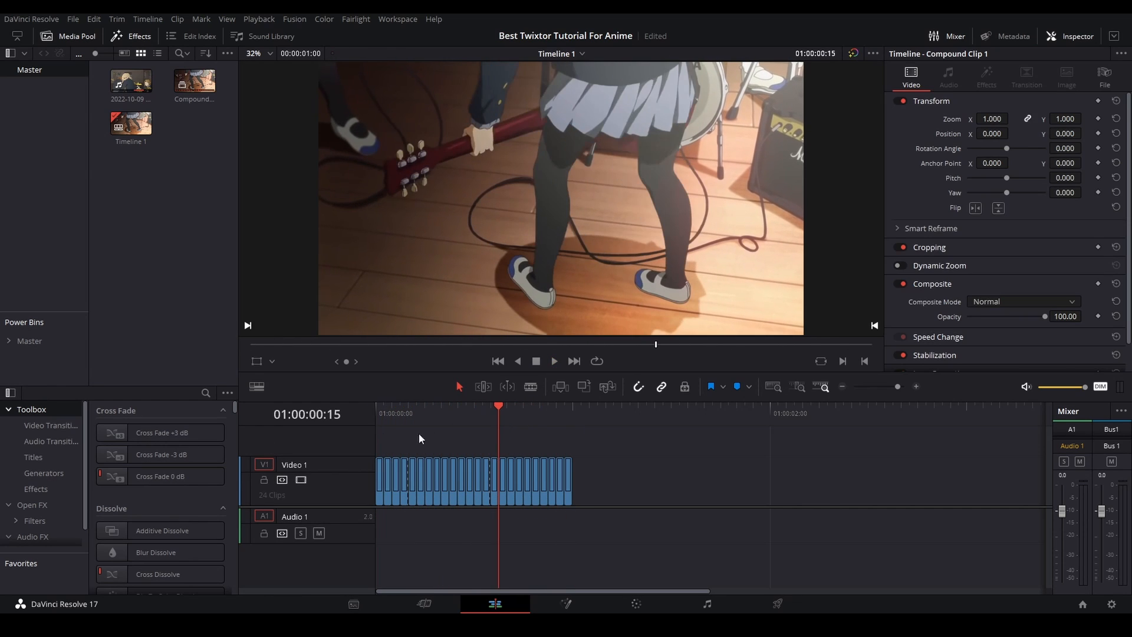
key("Home")
left_click_drag(622, 413, 374, 404)
left_click_drag(380, 399, 563, 394)
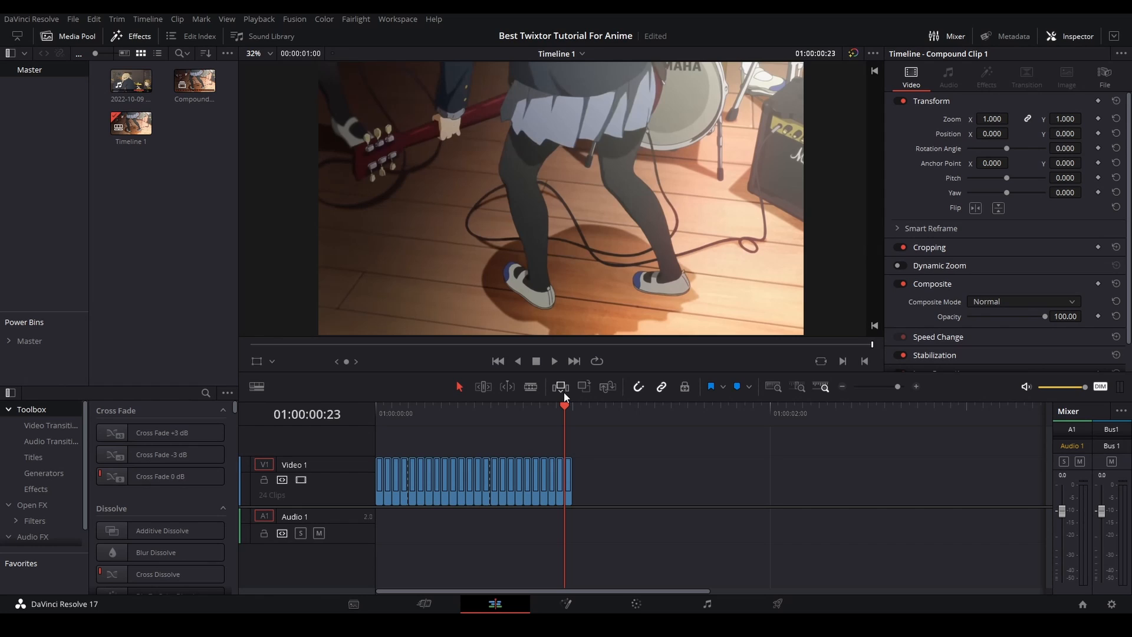
- Set up the timeline's export with the NVIDIA encoder and the file name Flowframes Input
left_click(779, 604)
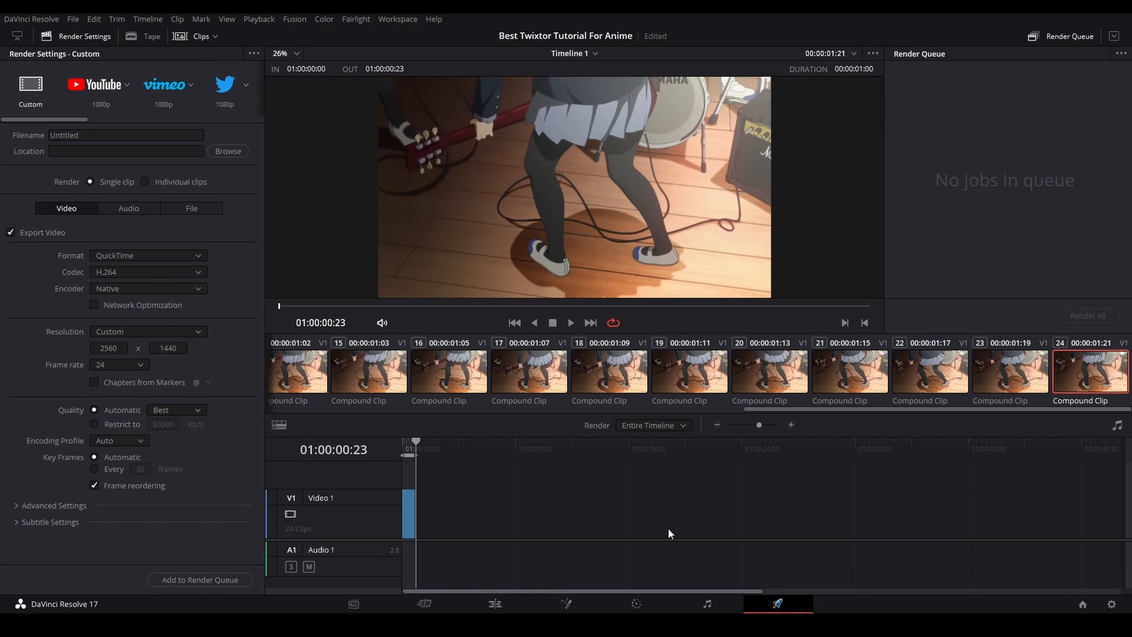
left_click(118, 270)
left_click(115, 258)
left_click(115, 289)
left_click(109, 303)
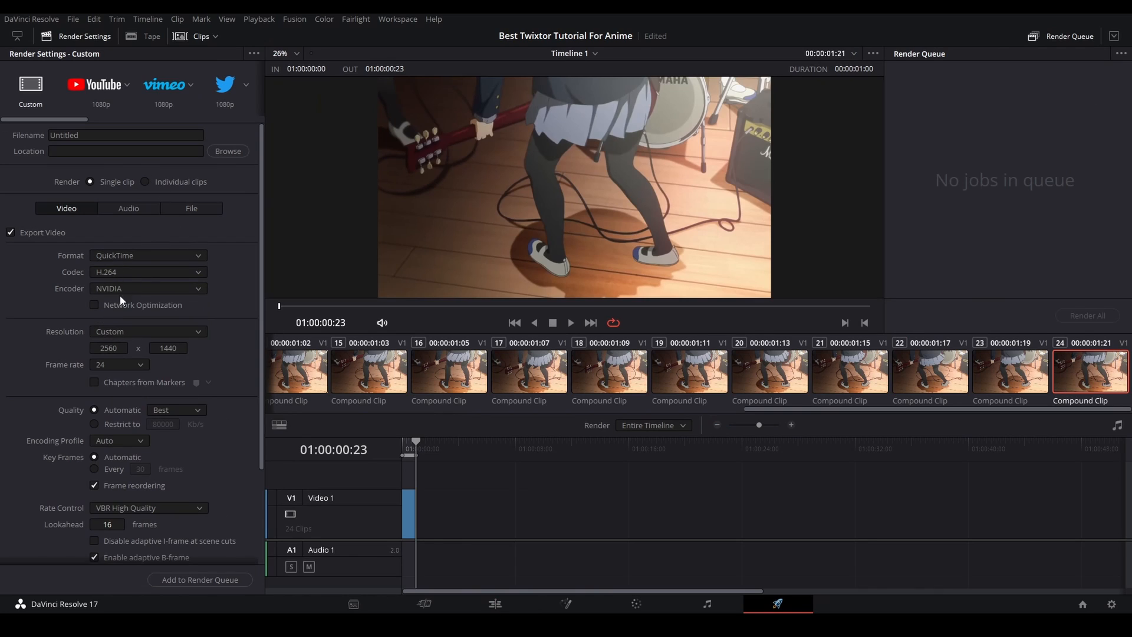
left_click(79, 135)
type("Flowframes Input")
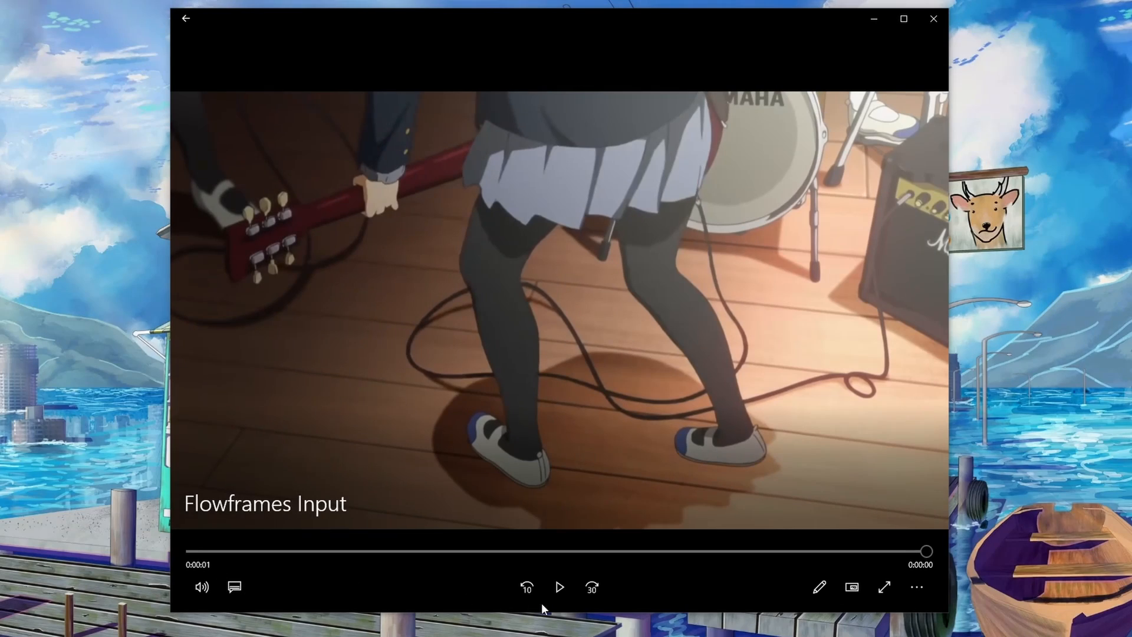
- Play the rendered Flowframes Input video and close the player
left_click(560, 589)
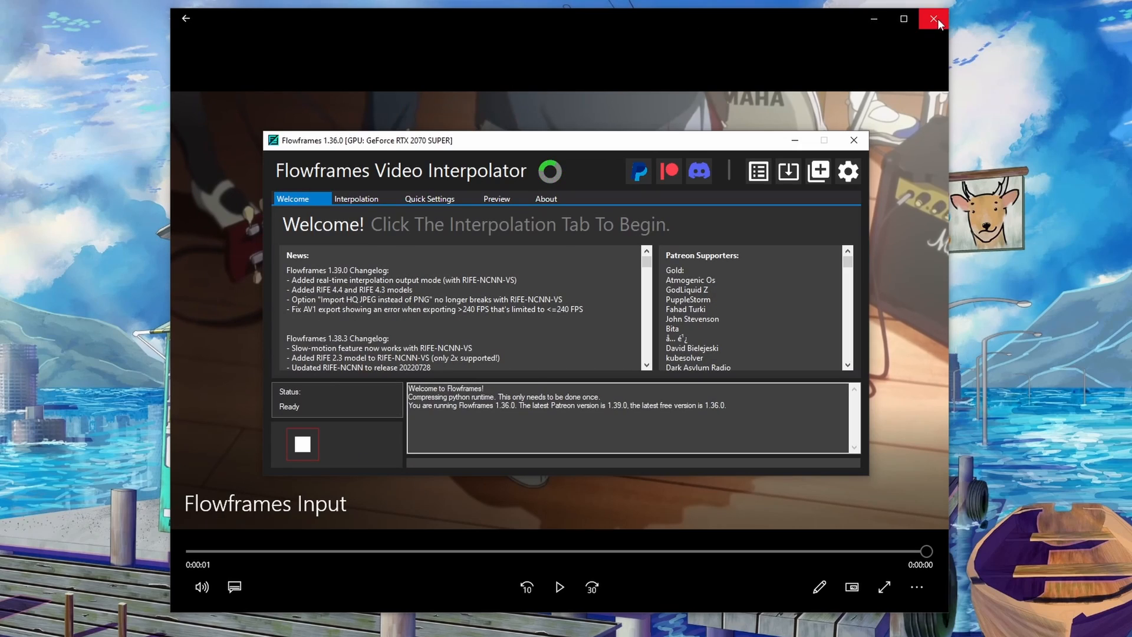
left_click(934, 18)
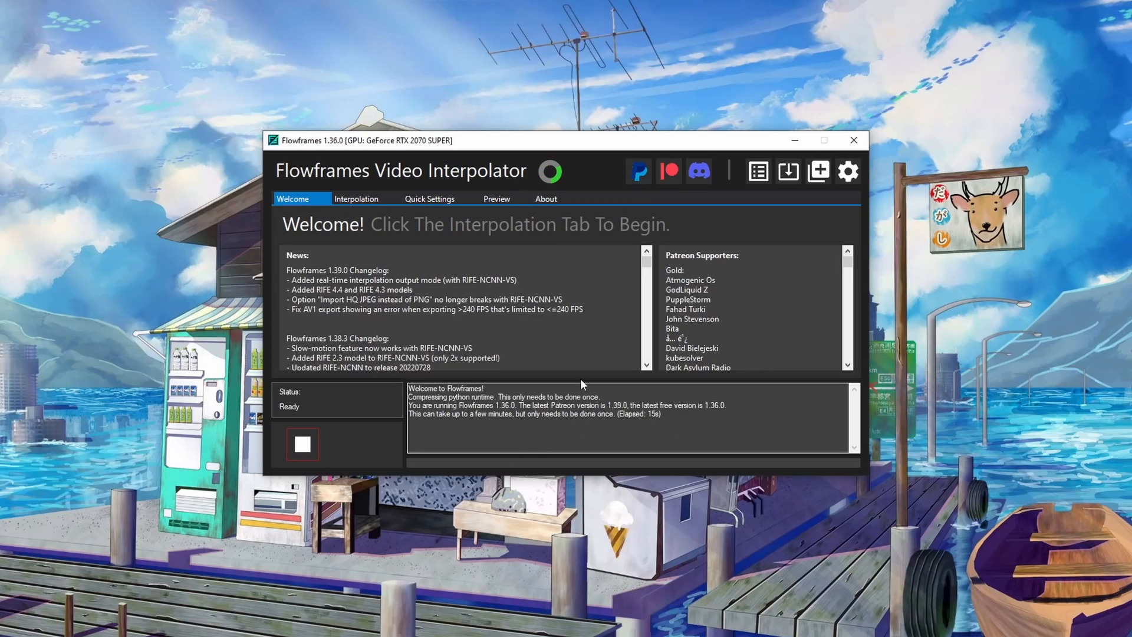
- Load Flowframes Input.mov as the input video for interpolation
left_click(364, 200)
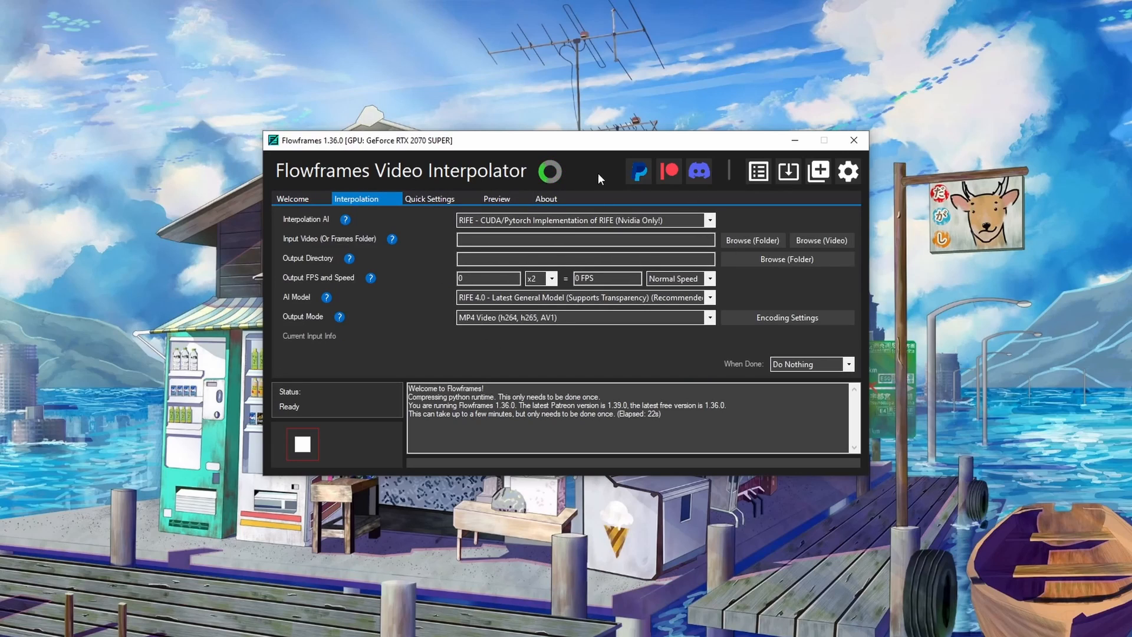
left_click(497, 200)
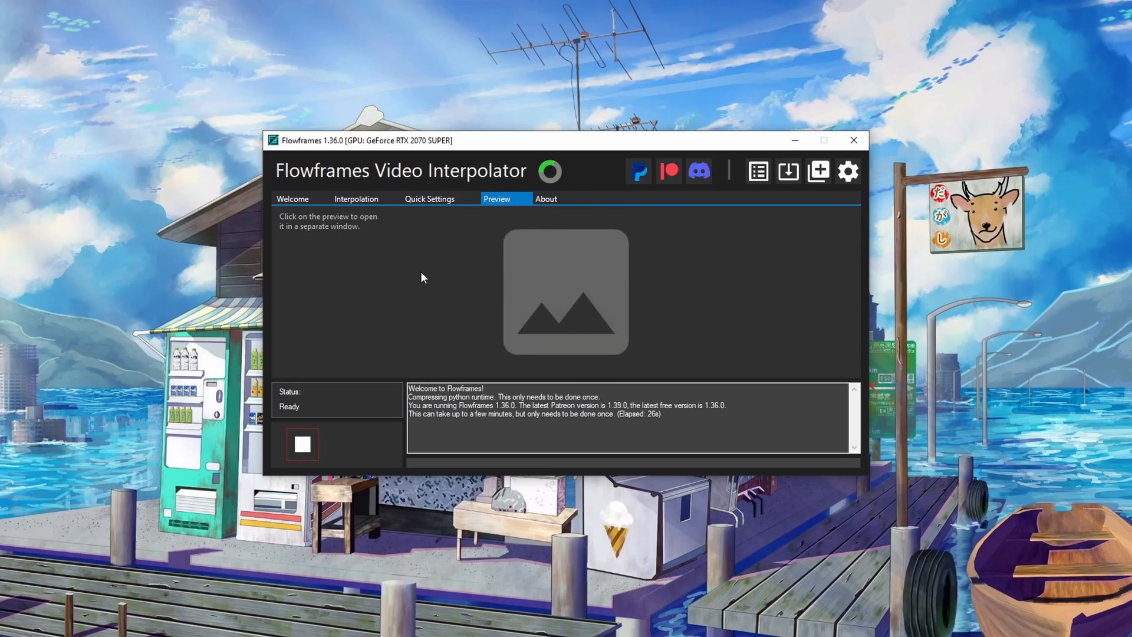
left_click(356, 199)
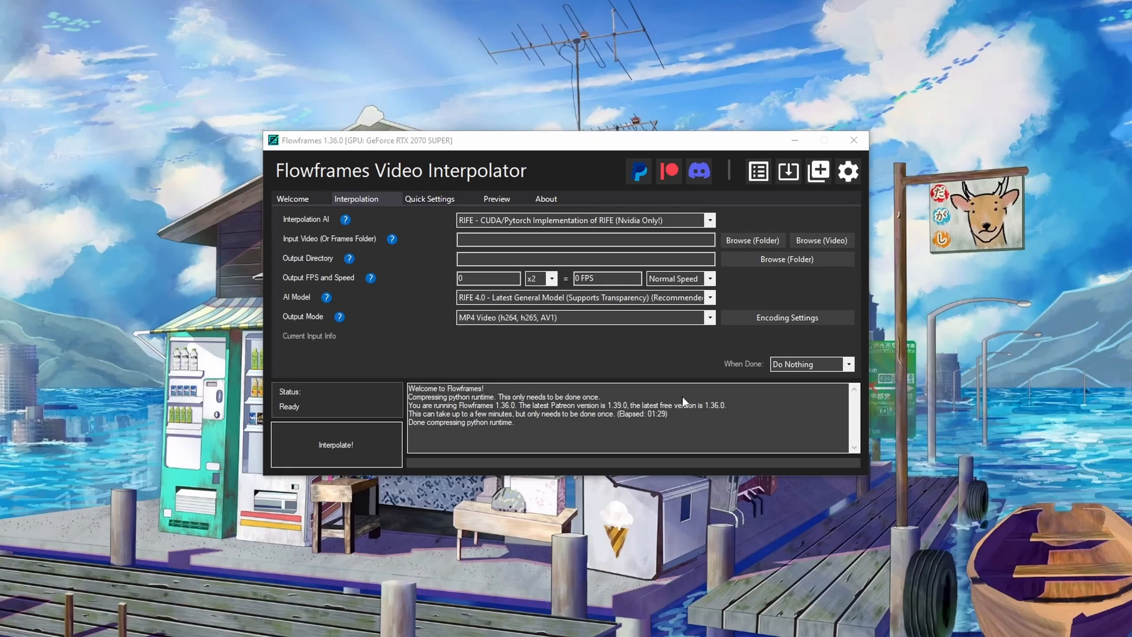
left_click(852, 172)
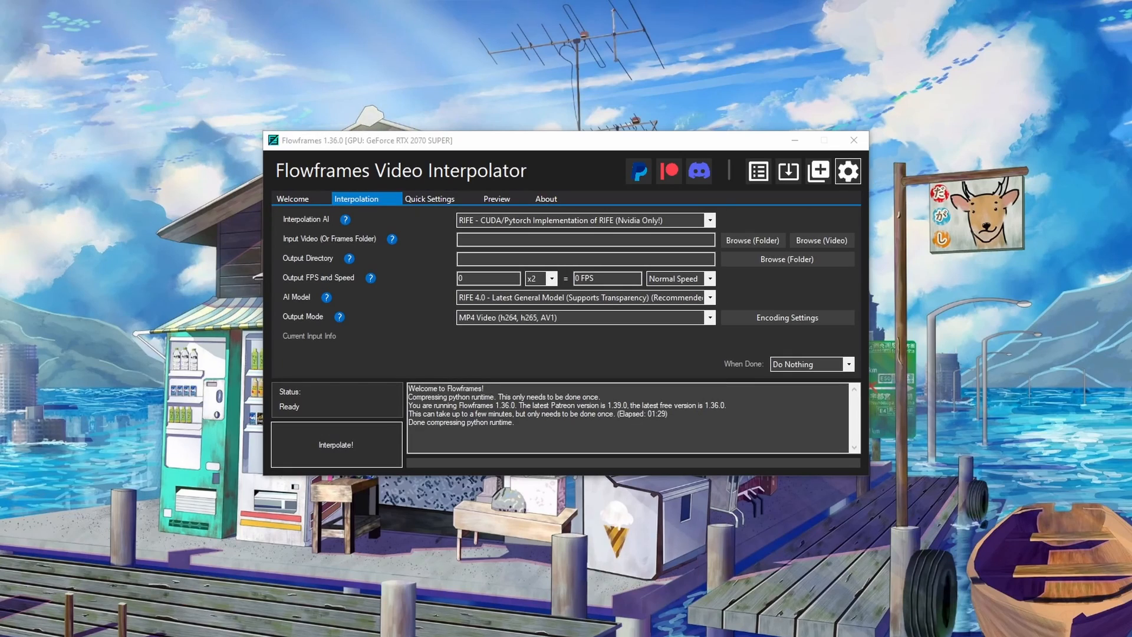
left_click_drag(1, 66, 434, 215)
left_click_drag(521, 236, 522, 239)
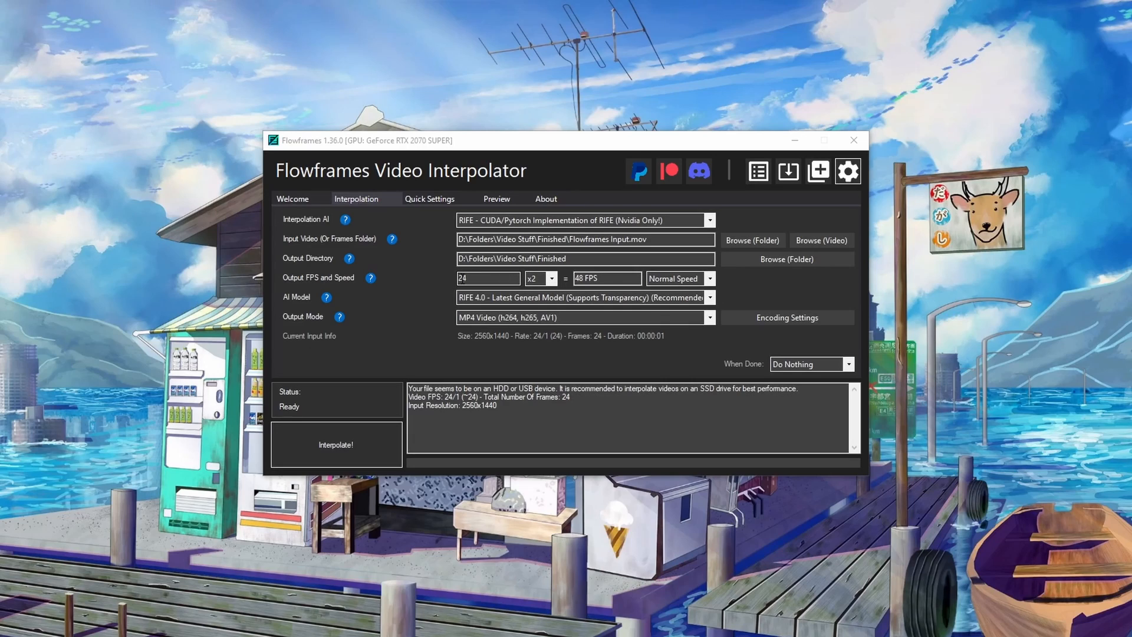
- Set the output frame rate multiplier to x8, the AI model to RIFE 3.1 and the output mode to MP4 Video
left_click(552, 279)
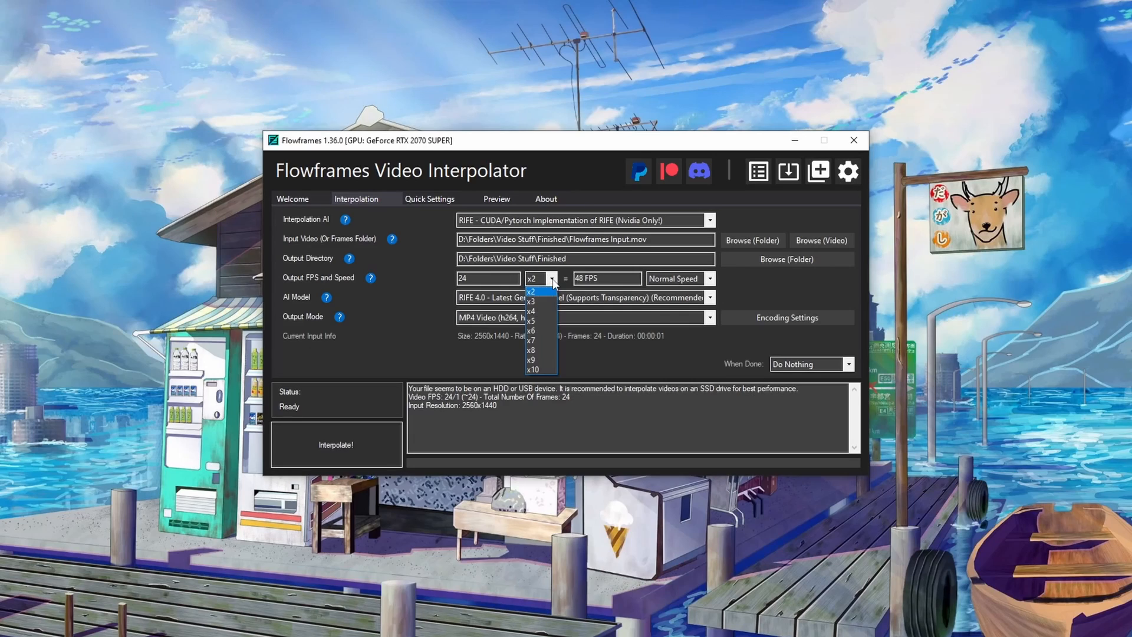
left_click(542, 351)
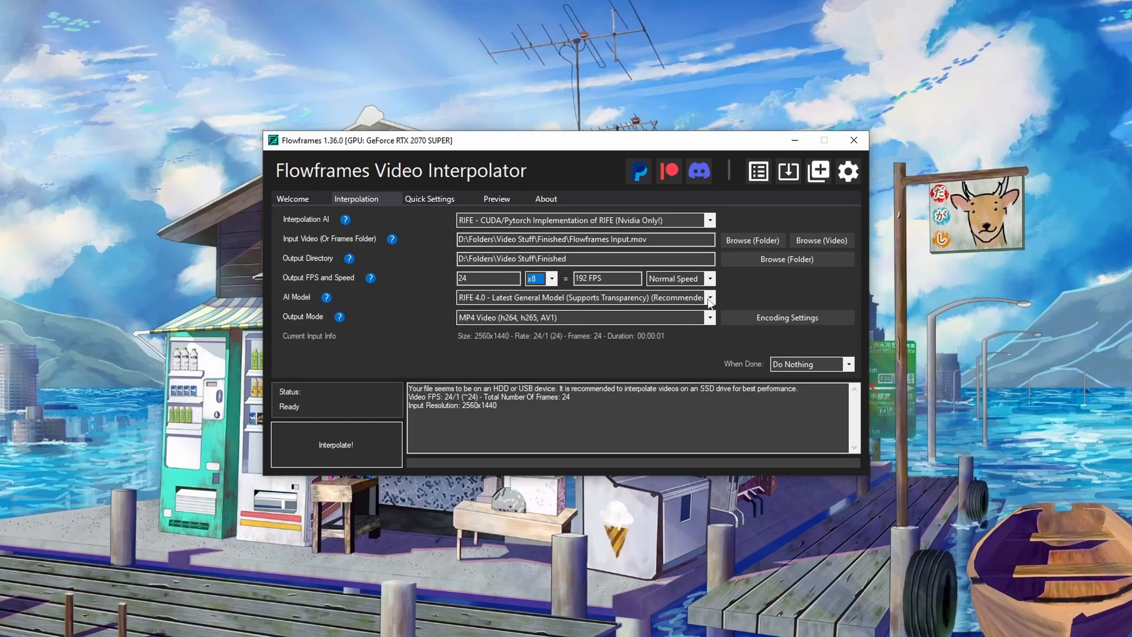
left_click(689, 300)
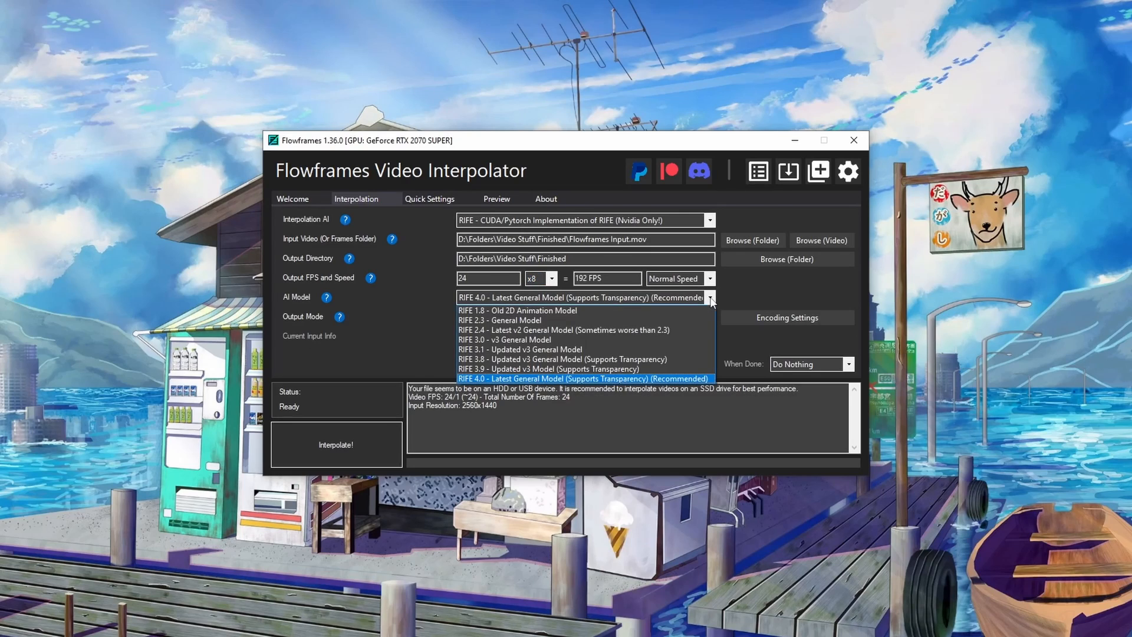
left_click(533, 350)
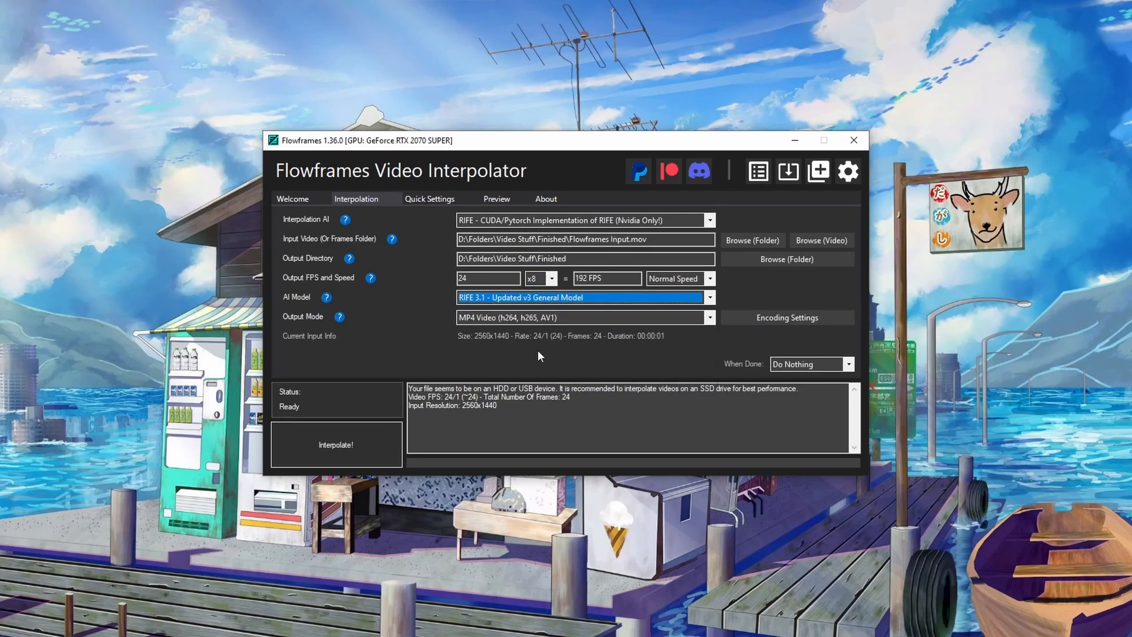
left_click(578, 316)
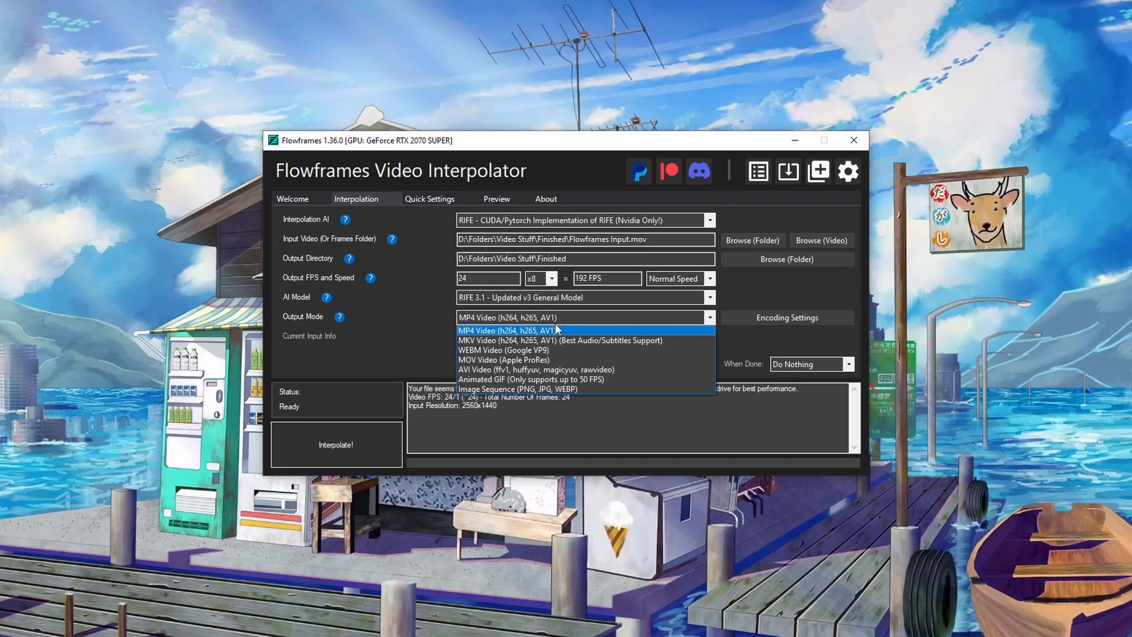
left_click(501, 317)
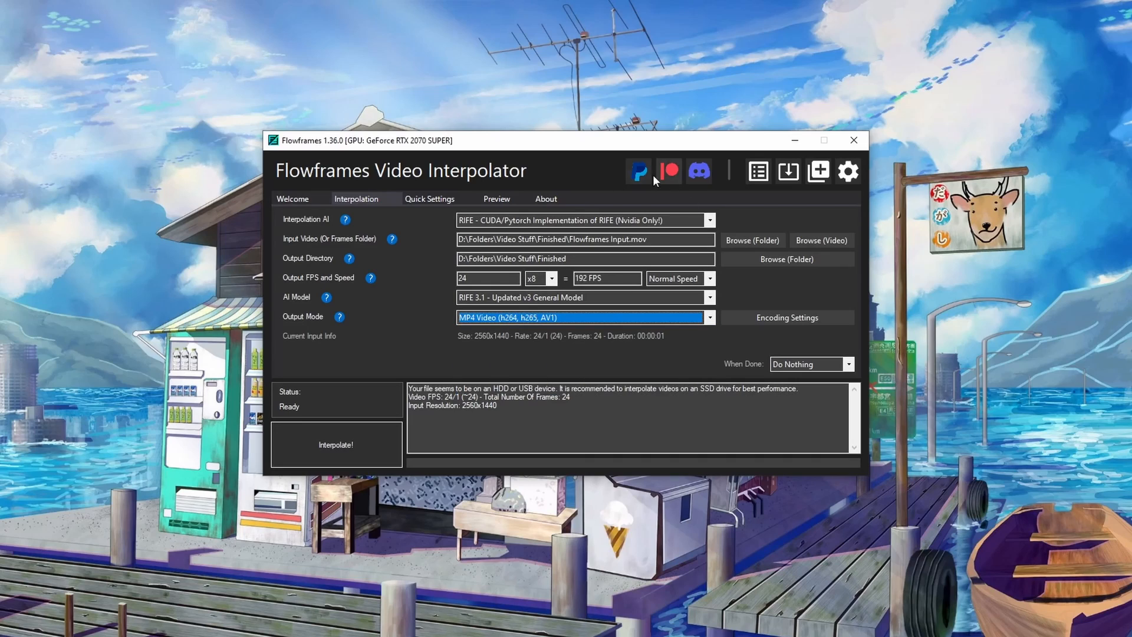
- Review the encoding settings without changing them and run the interpolation
left_click(785, 319)
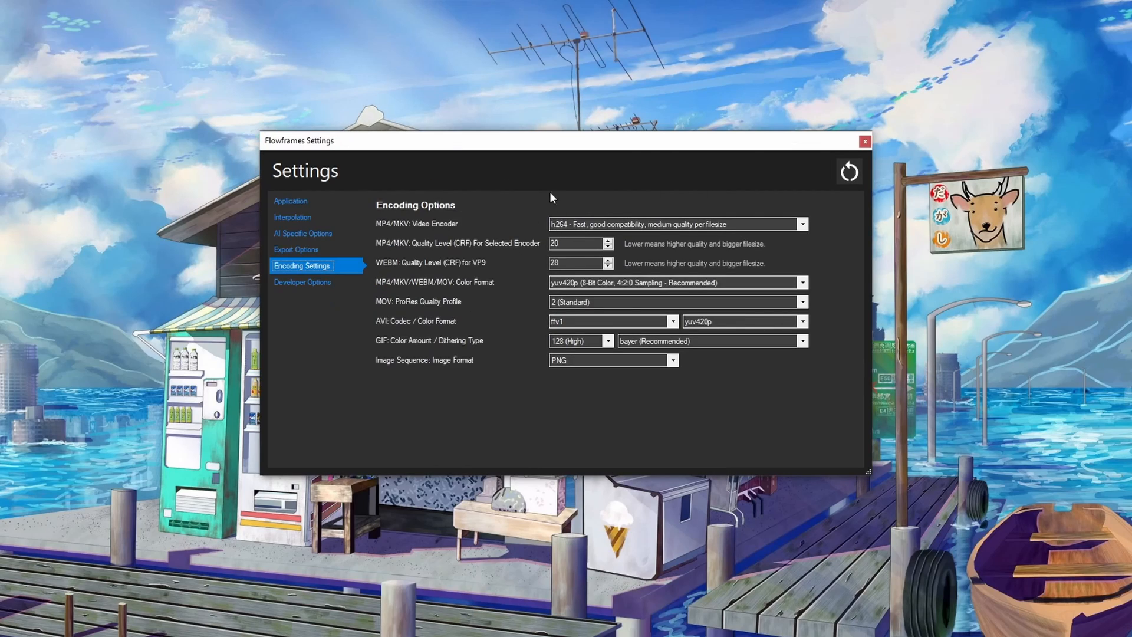
left_click(865, 143)
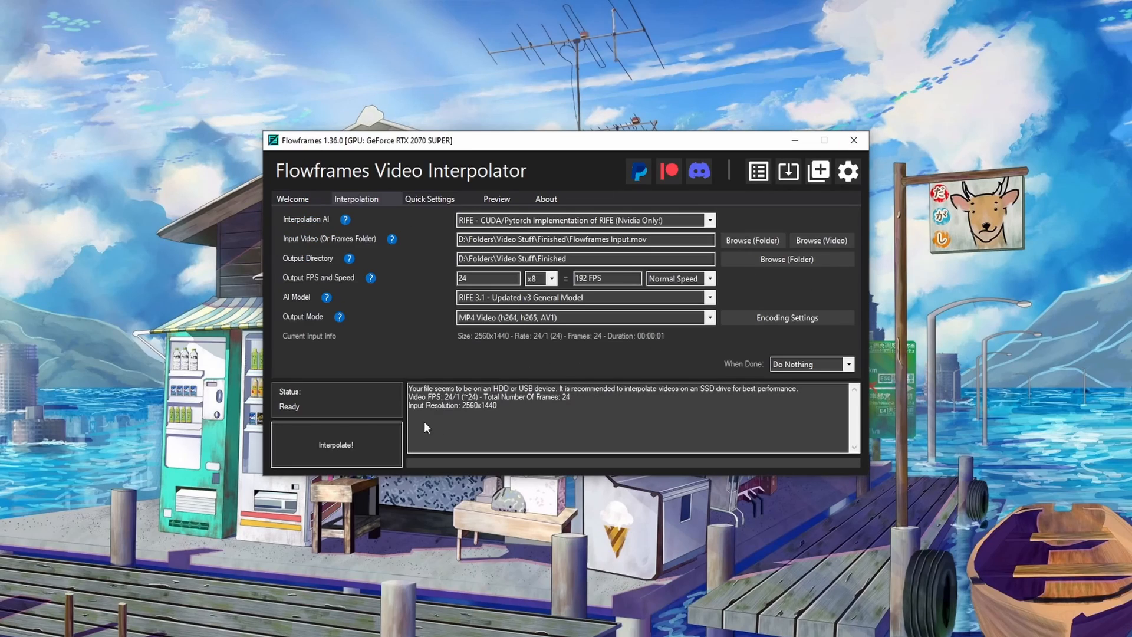
left_click(344, 444)
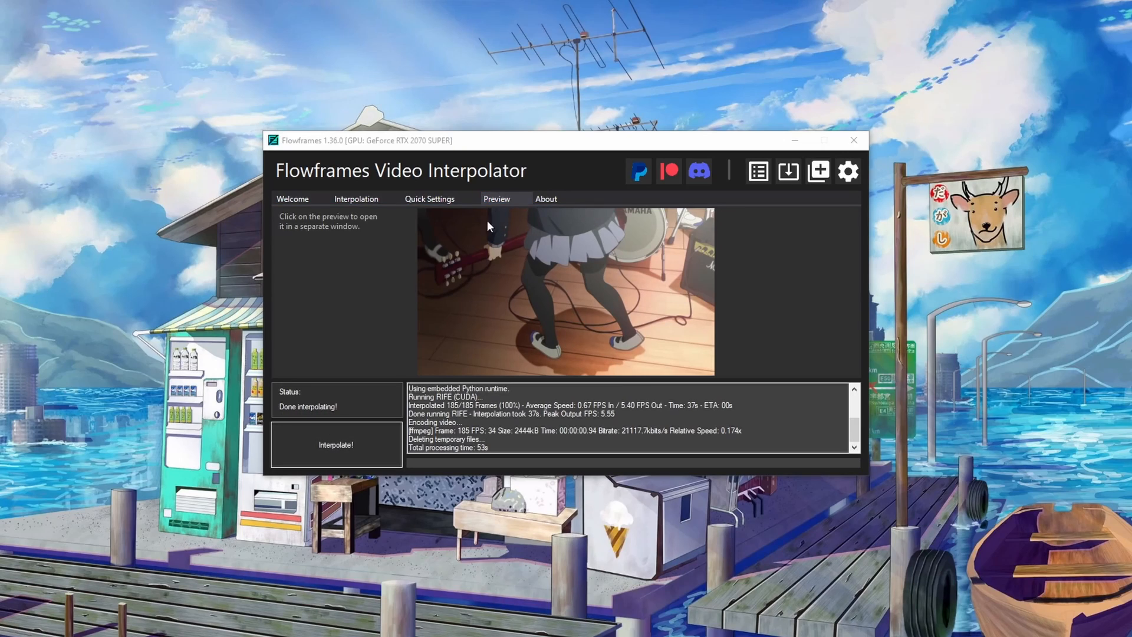
left_click(365, 199)
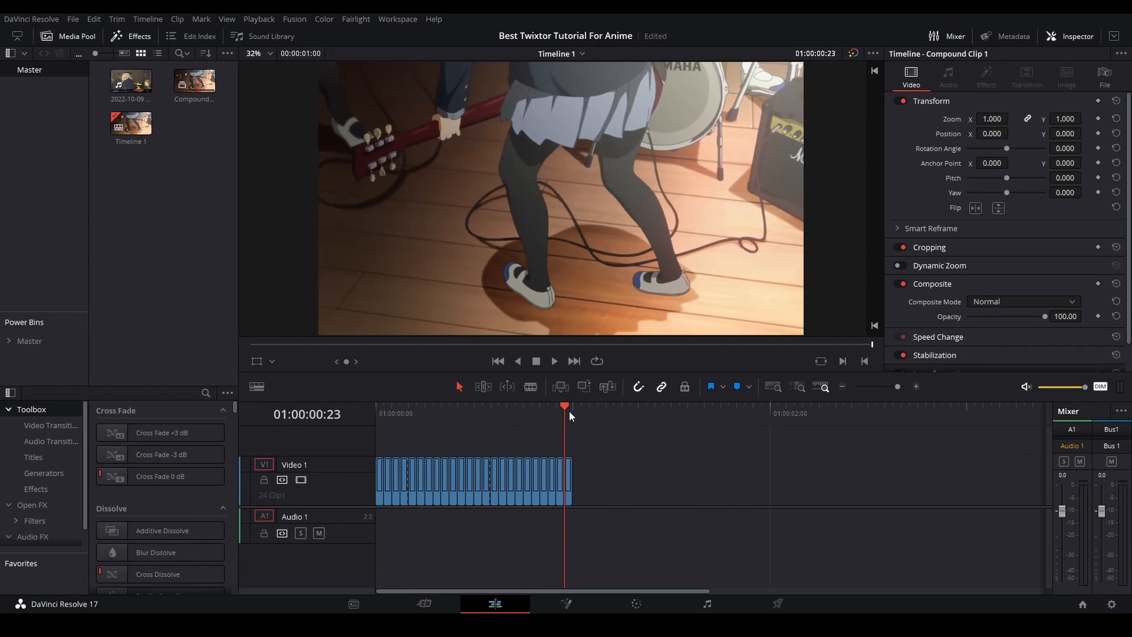
- Switch to DaVinci Resolve and place the interpolated MP4 after the last clip on Video 1, without its linked audio
left_click(572, 407)
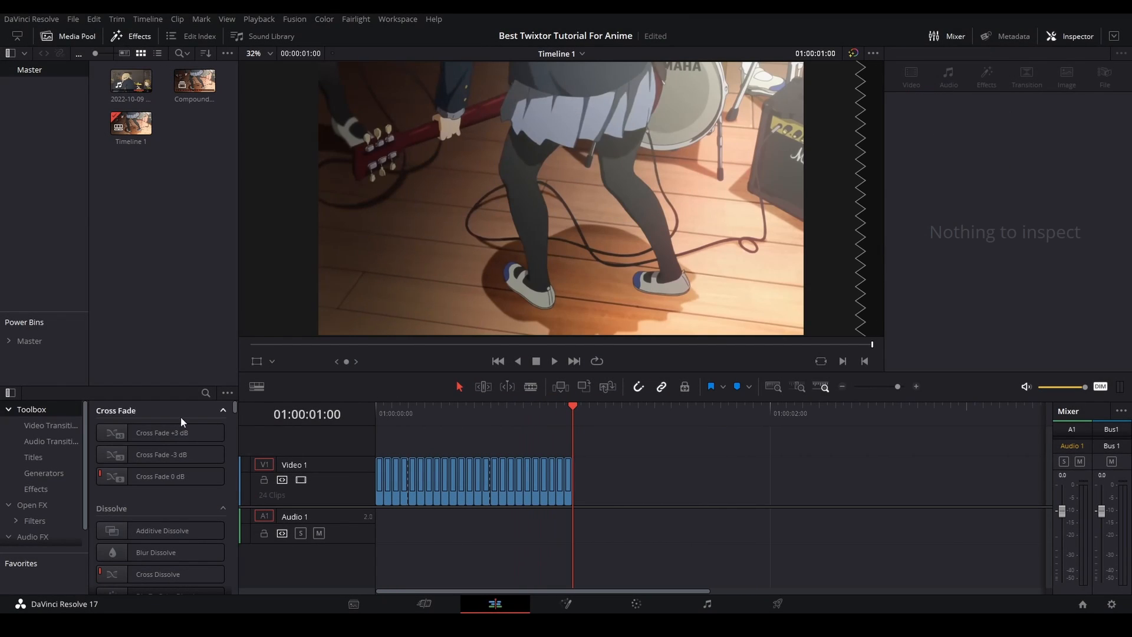
left_click_drag(0, 286, 602, 482)
right_click(620, 478)
left_click(649, 469)
left_click(730, 526)
key("Delete")
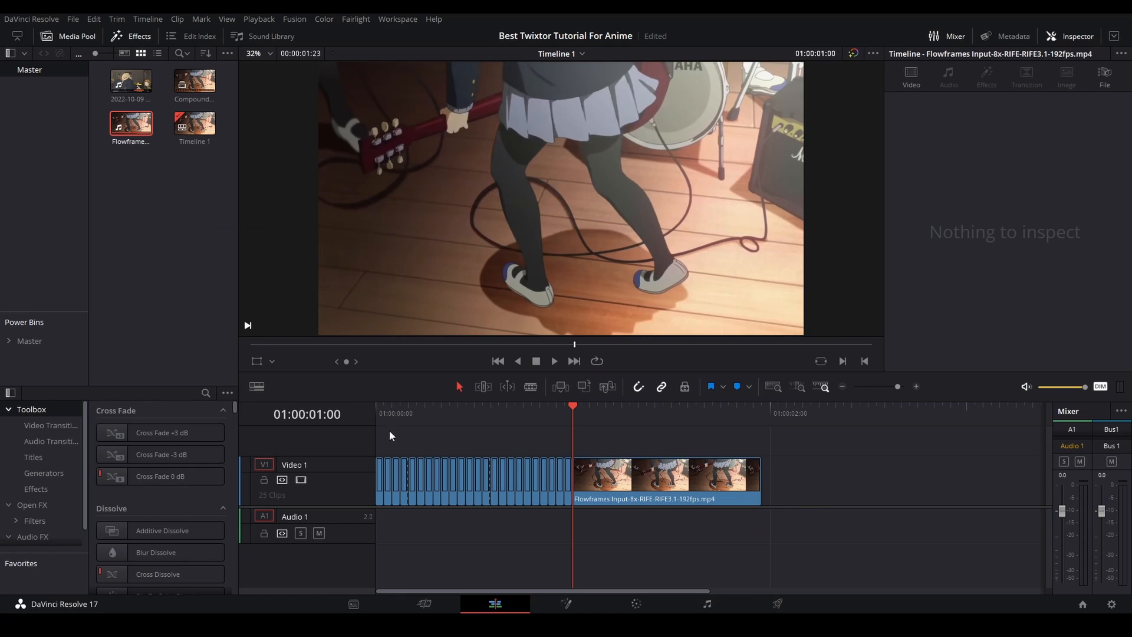
- Compare the file details of the last compound clip piece and the interpolated clip
left_click(568, 476)
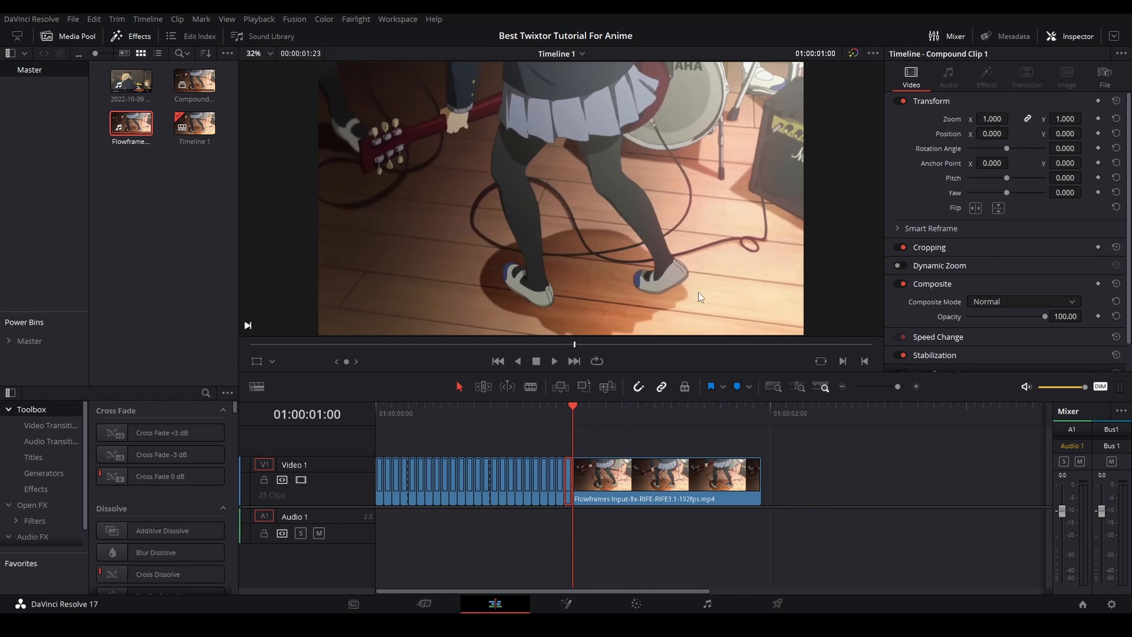
left_click(1105, 76)
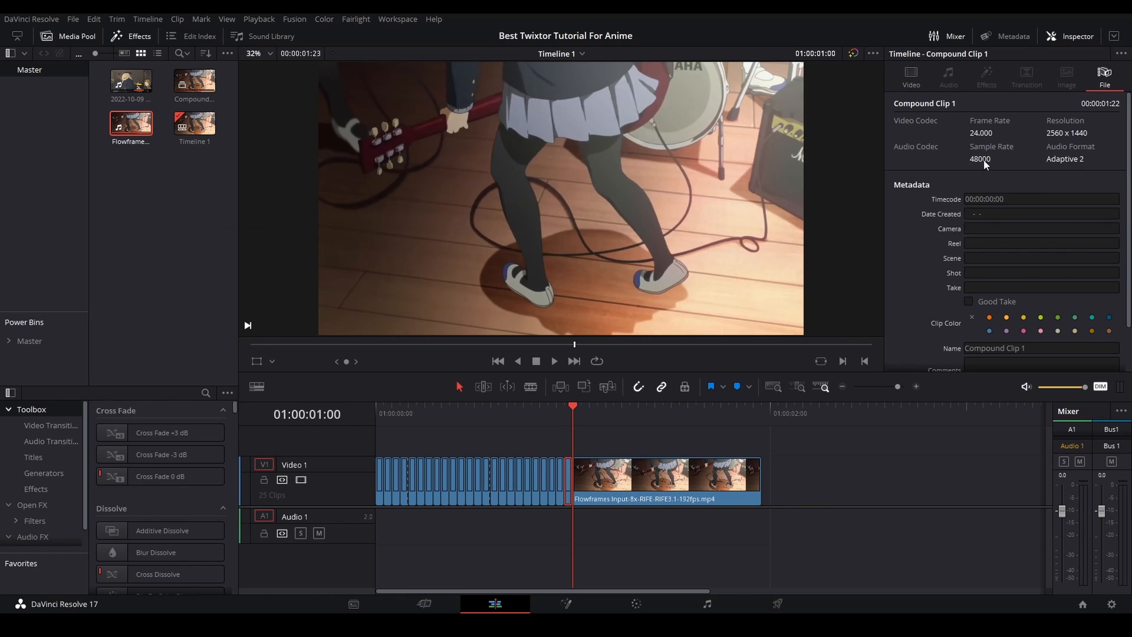
left_click(595, 482)
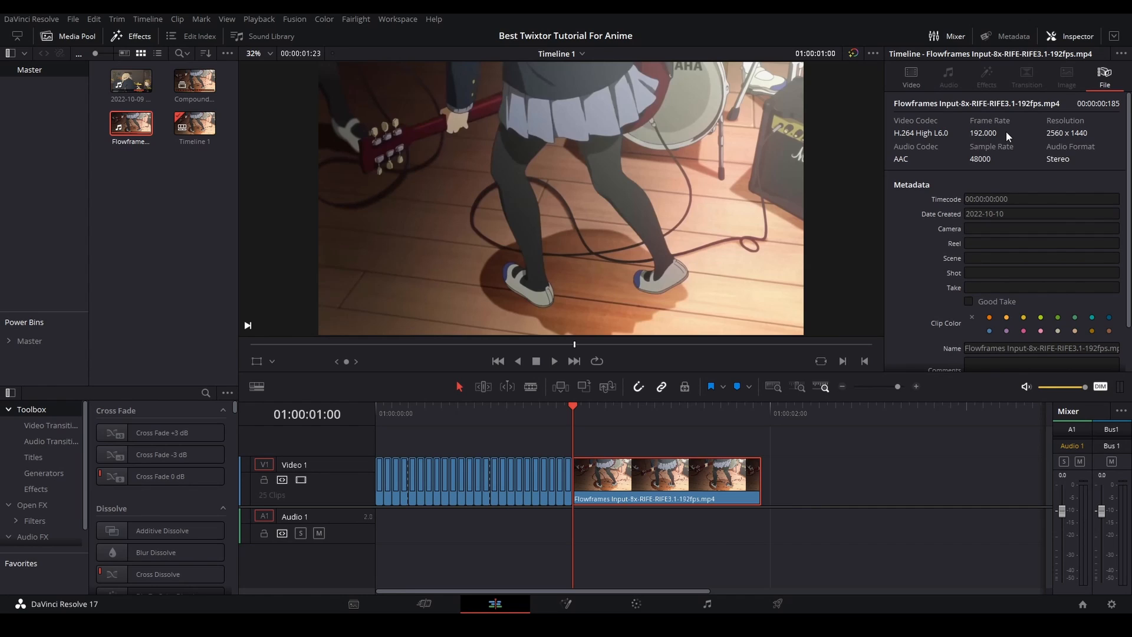
- Play the interpolated clip on the timeline and step through its frames
left_click(835, 487)
key("space")
left_click_drag(664, 415, 642, 410)
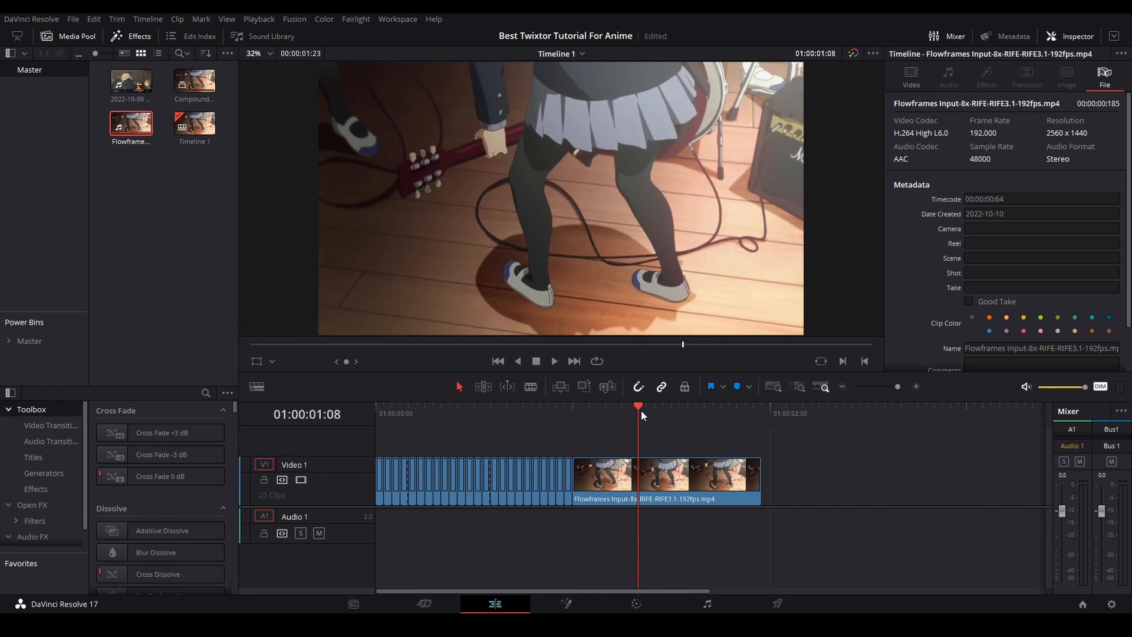
key("Left")
key("Left")
key("Left")
key("Right")
- Open the interpolated clip on the Fusion page, then scrub and play its frames
right_click(621, 481)
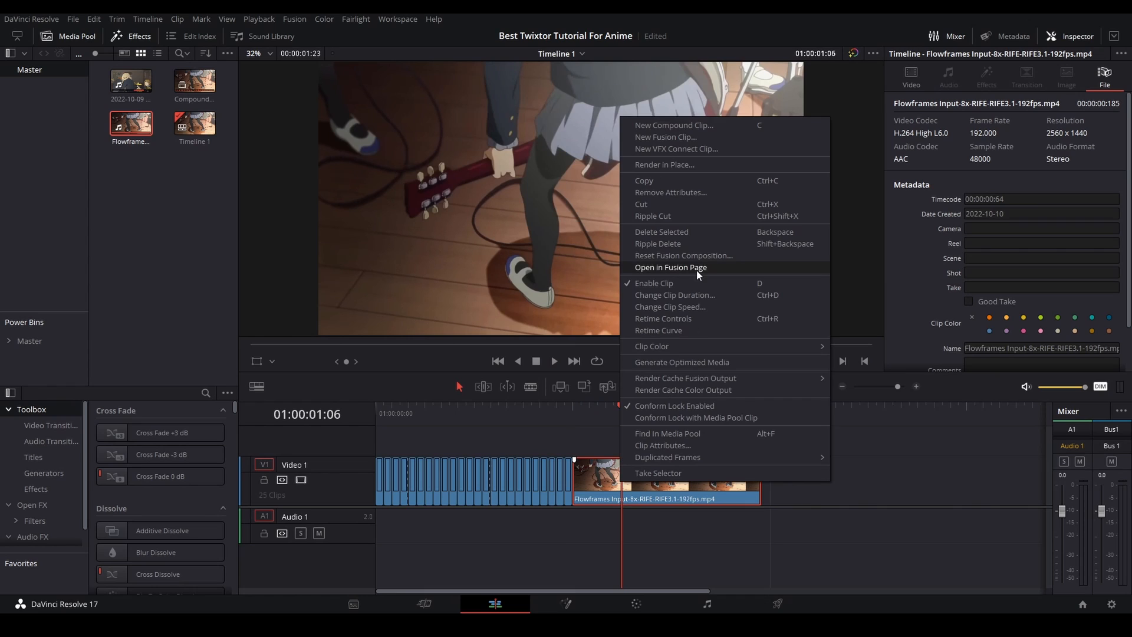
left_click(700, 268)
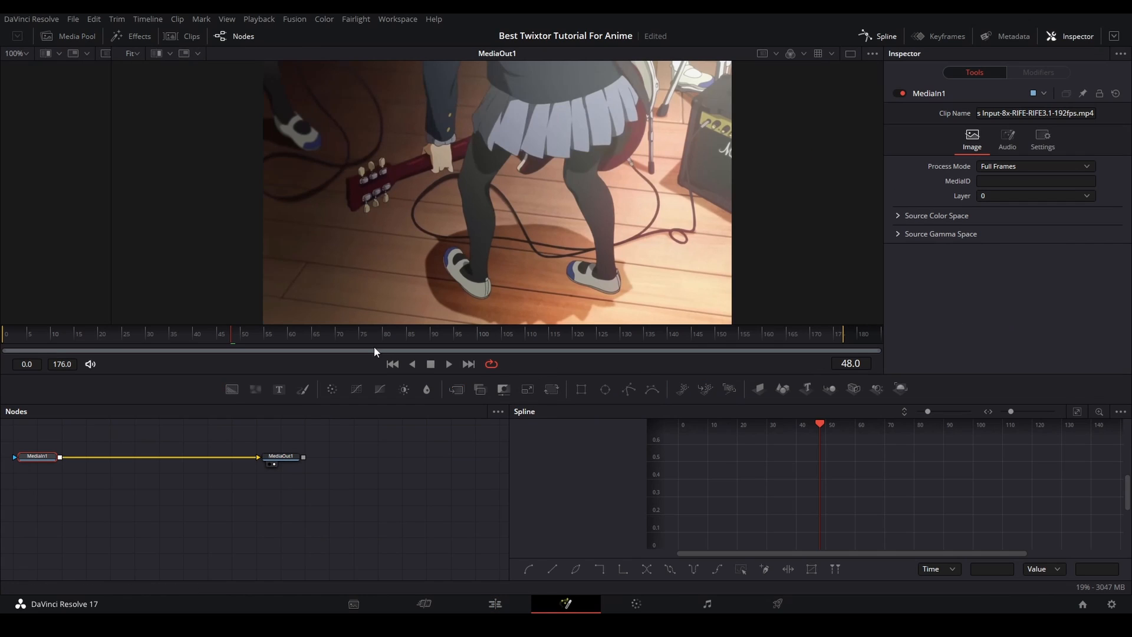
left_click_drag(374, 346, 160, 328)
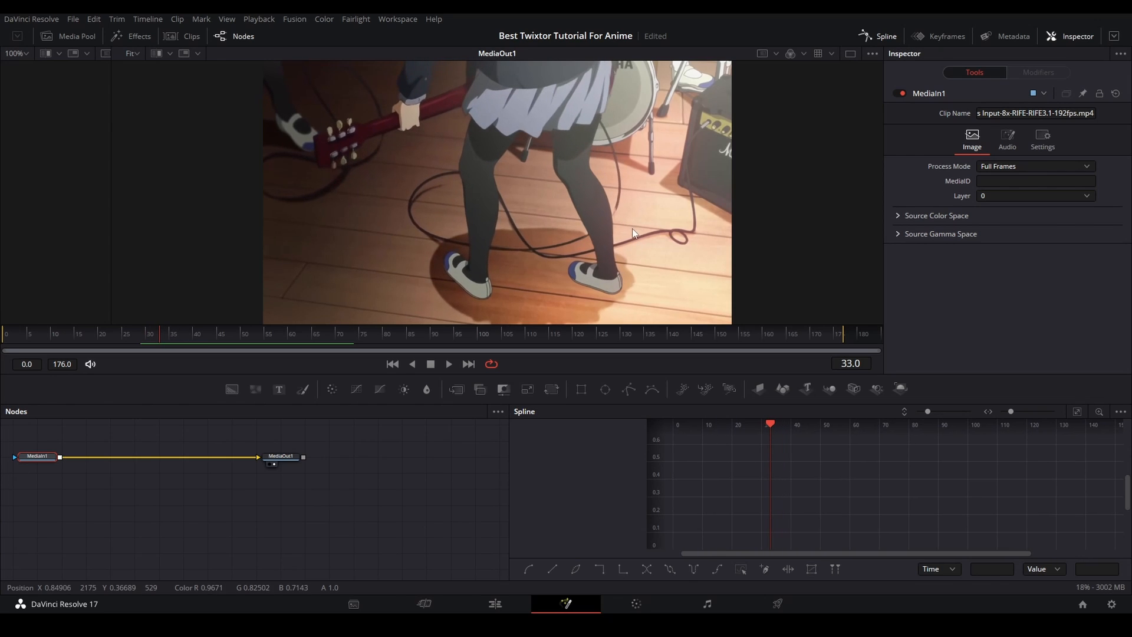
scroll(634, 229, "up", 5)
left_click_drag(254, 334, 185, 344)
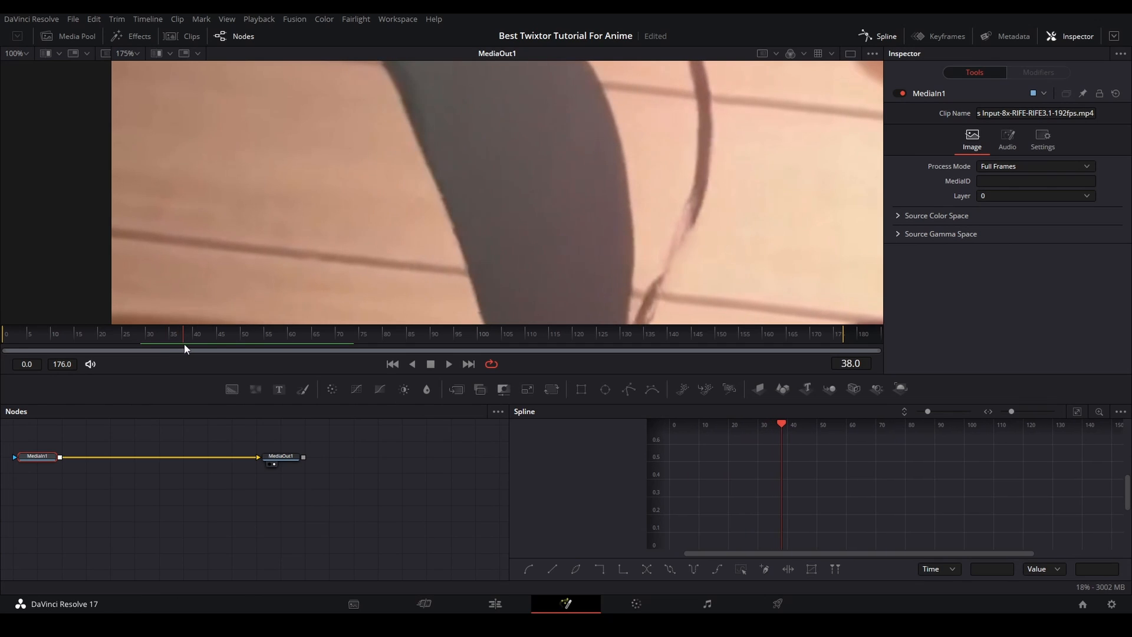
scroll(397, 264, "down", 5)
scroll(450, 265, "up", 3)
key("space")
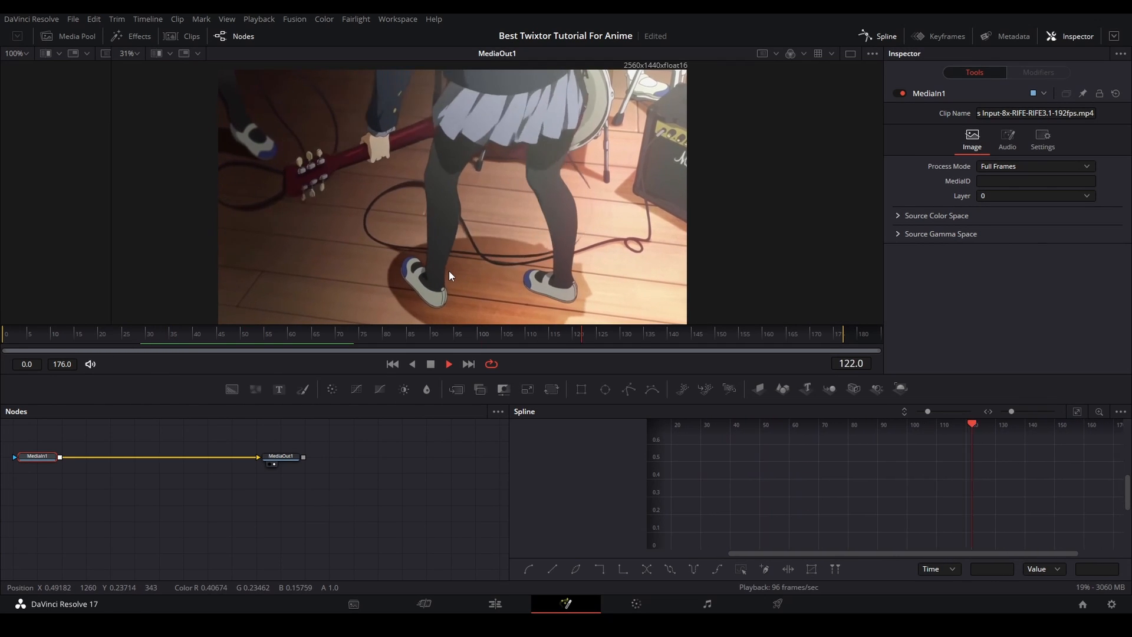
key("space")
- Examine the legs, cables and guitar in the interpolated clip up close while it is paused and playing
scroll(590, 223, "up", 3)
left_click_drag(580, 199, 518, 233)
scroll(577, 235, "down", 3)
scroll(616, 215, "up", 4)
scroll(508, 195, "down", 3)
scroll(542, 168, "down", 1)
scroll(534, 238, "up", 2)
scroll(643, 256, "down", 2)
scroll(641, 256, "up", 2)
scroll(643, 258, "down", 2)
left_click_drag(644, 260, 633, 246)
scroll(654, 240, "down", 2)
key("space")
scroll(573, 221, "up", 4)
scroll(472, 203, "down", 6)
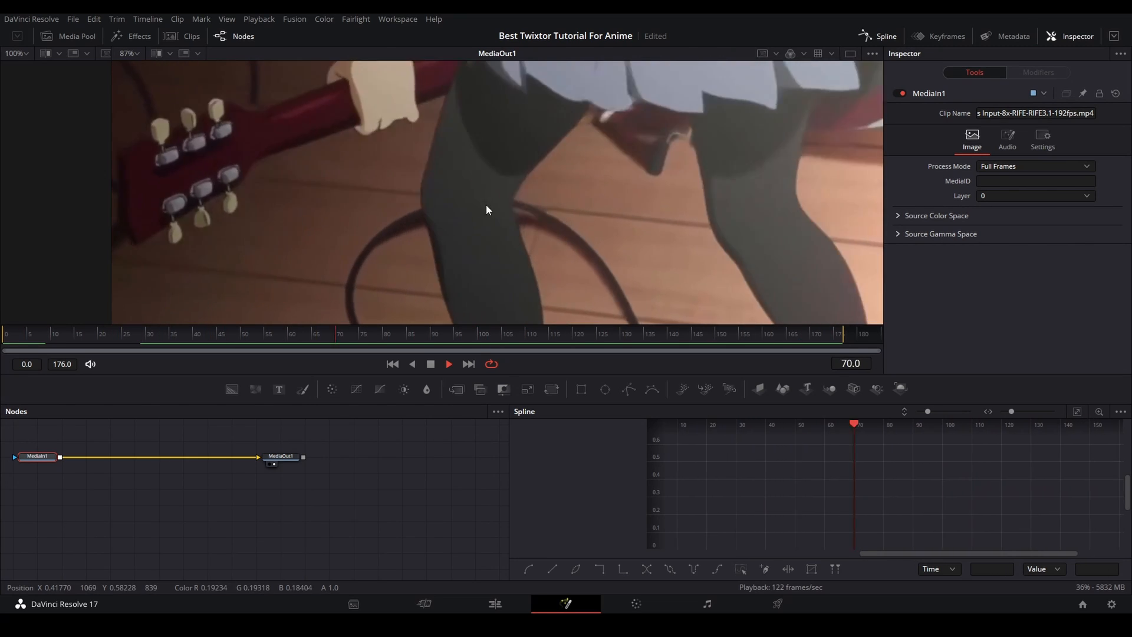
key("space")
- Return to the Edit page, stretch the interpolated clip to about twice its length with the retime controls, and play it
left_click(480, 606)
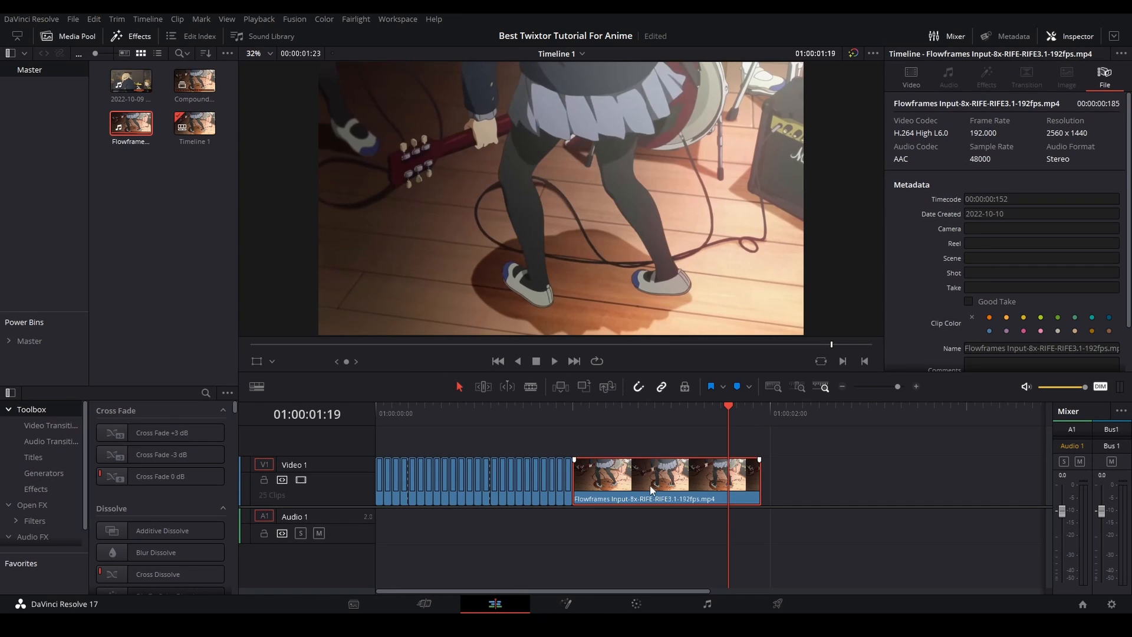
key("ctrl+r")
left_click_drag(751, 446, 936, 446)
key("ctrl+r")
key("space")
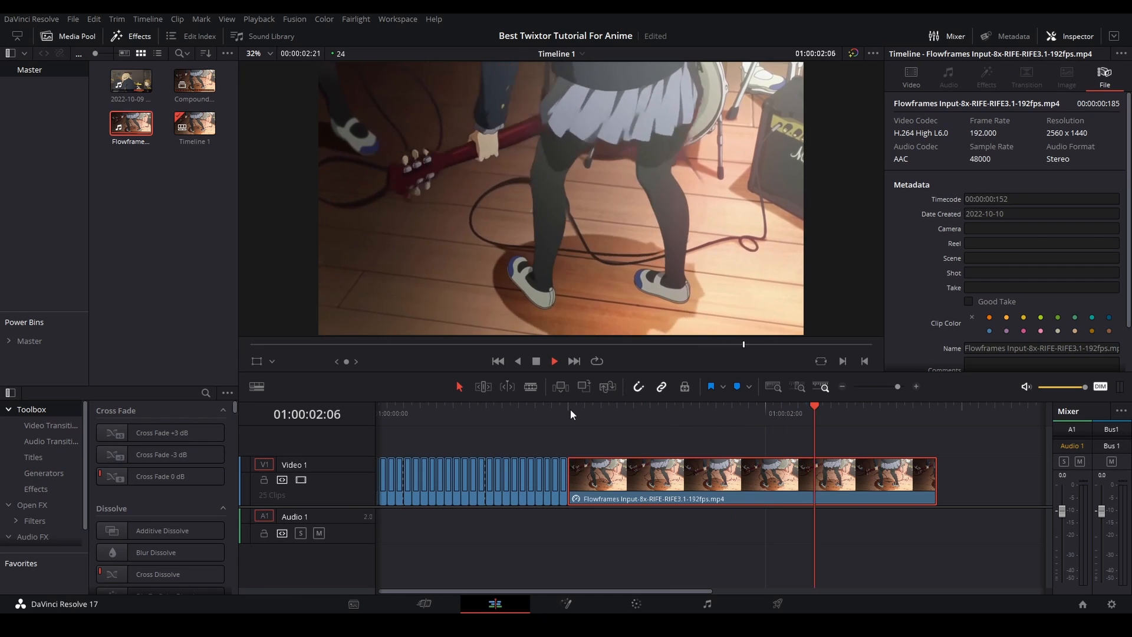
- Replay the sequence from its beginning, undo the last retime change and scrub through the interpolated clip
left_click(391, 411)
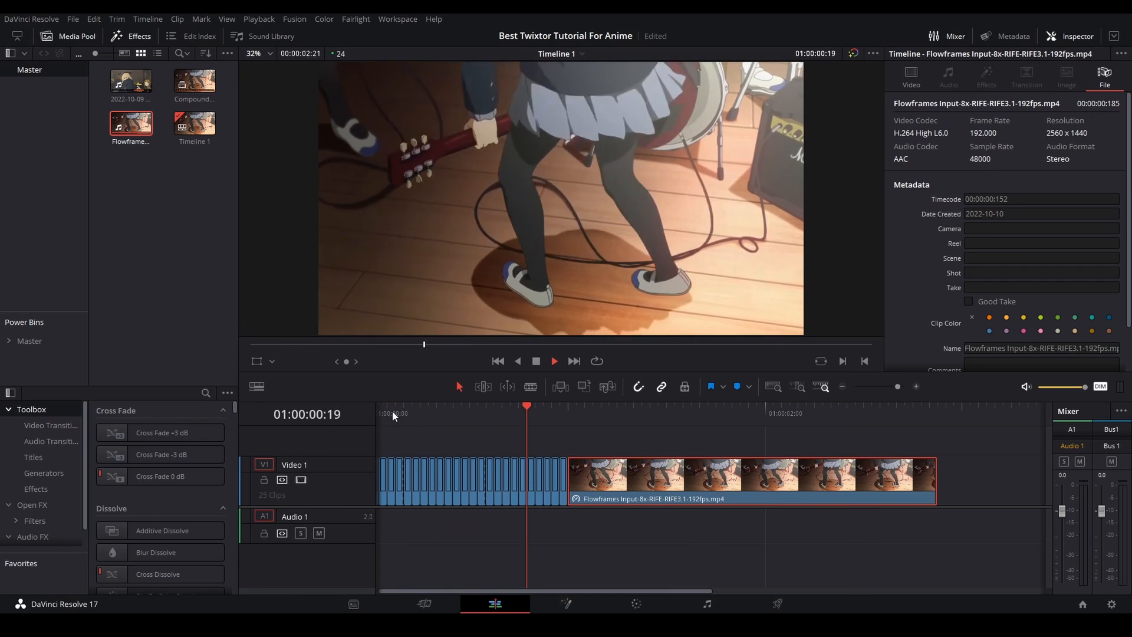
left_click_drag(504, 413, 570, 414)
key("ctrl+z")
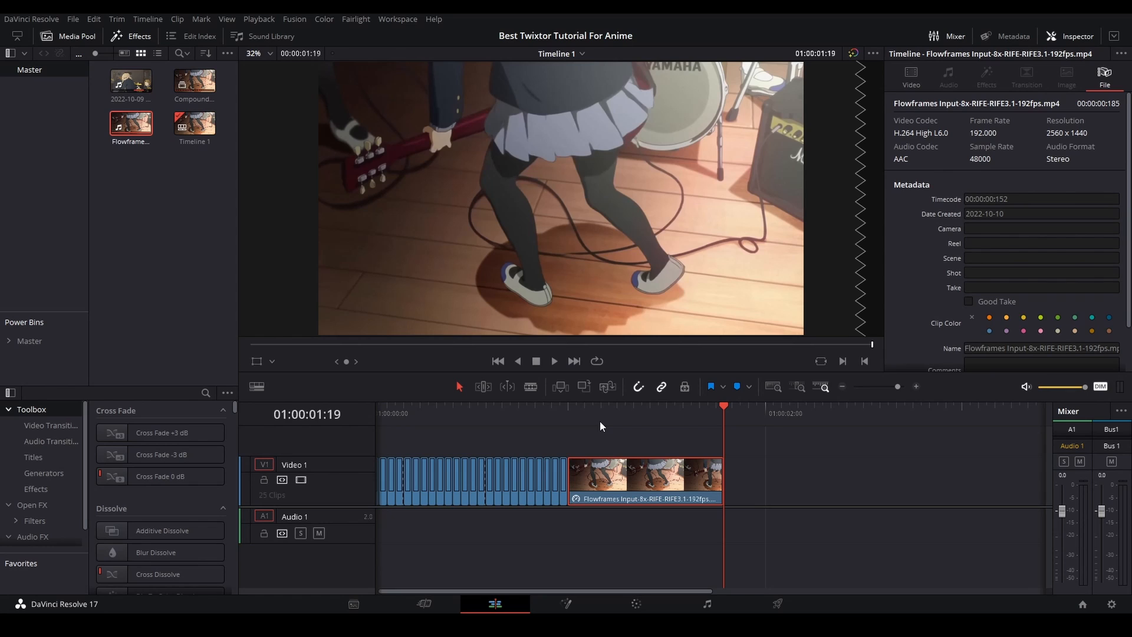
left_click_drag(686, 404, 679, 405)
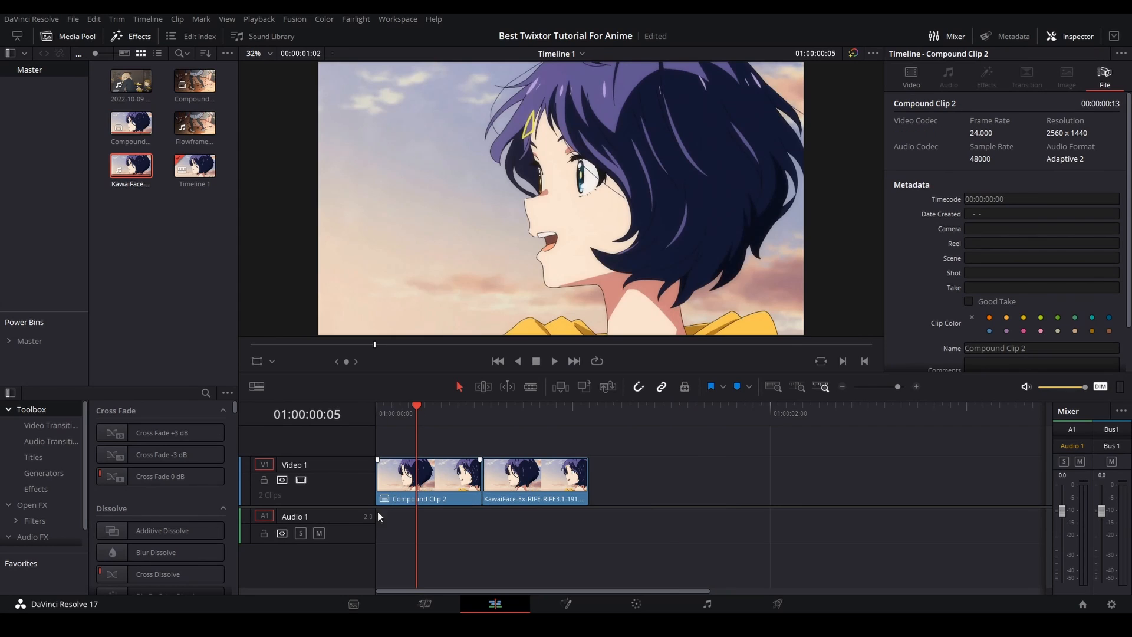
- Compare the file details of Compound Clip 2 and the interpolated KawaiFace clip
left_click(447, 486)
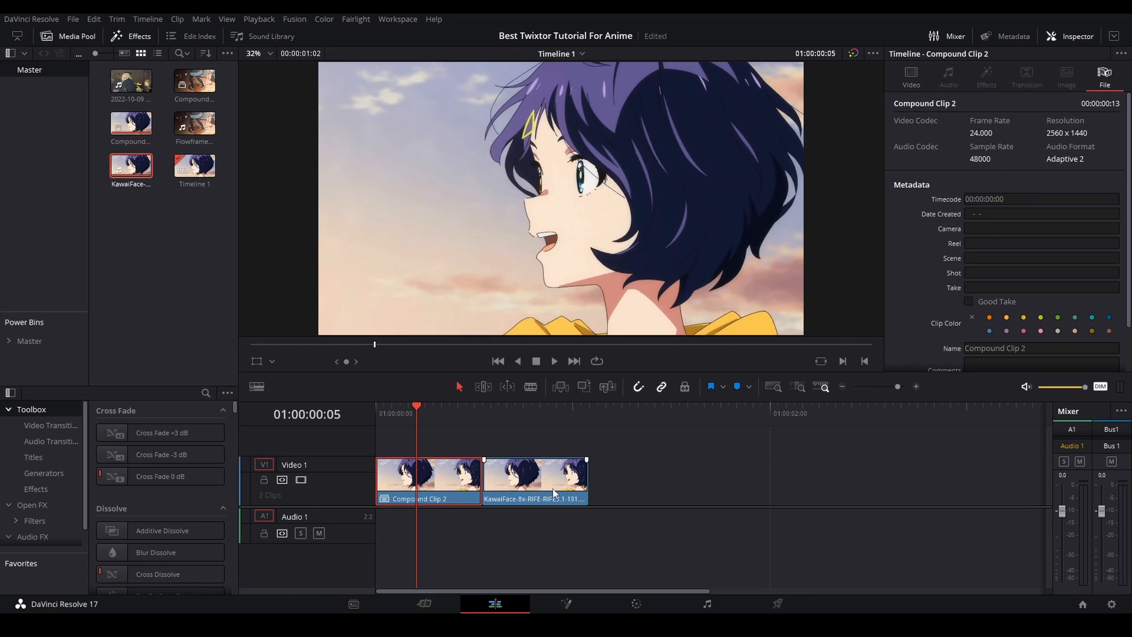
left_click(536, 490)
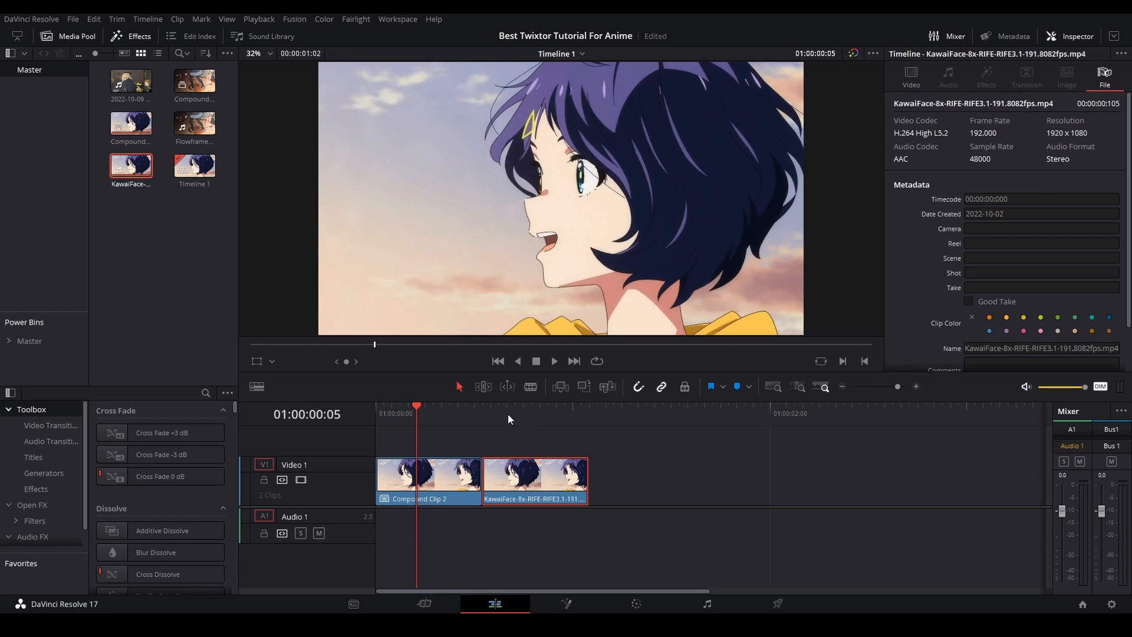
left_click(458, 470)
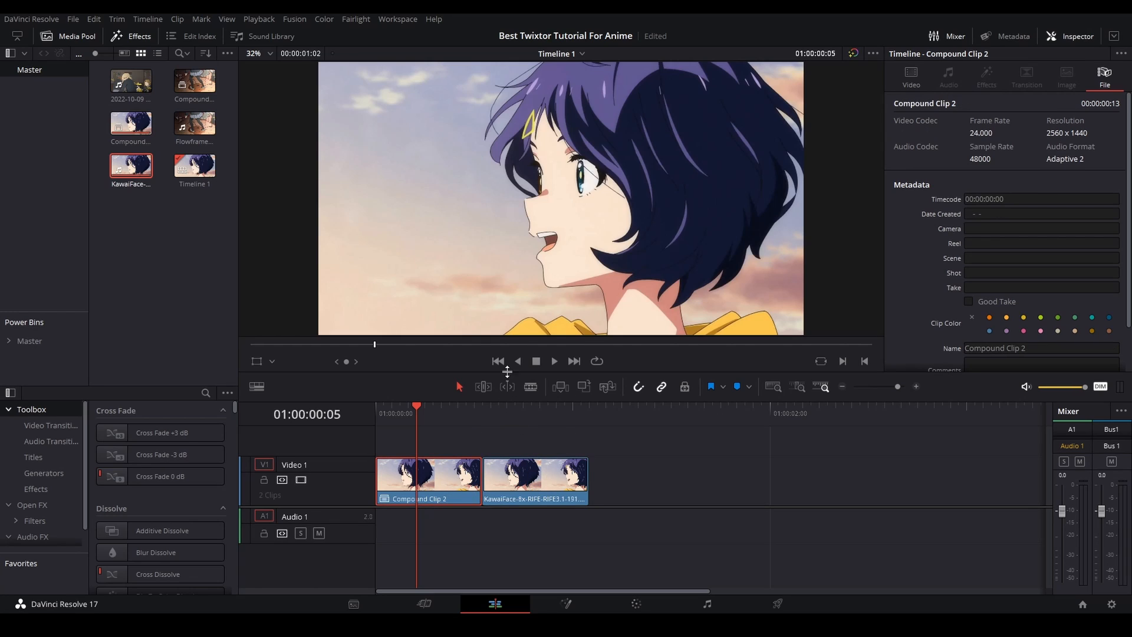
- Open the interpolated KawaiFace clip on the Fusion page and examine its frames up close
right_click(451, 488)
left_click(526, 337)
left_click_drag(391, 342, 586, 348)
scroll(420, 180, "up", 5)
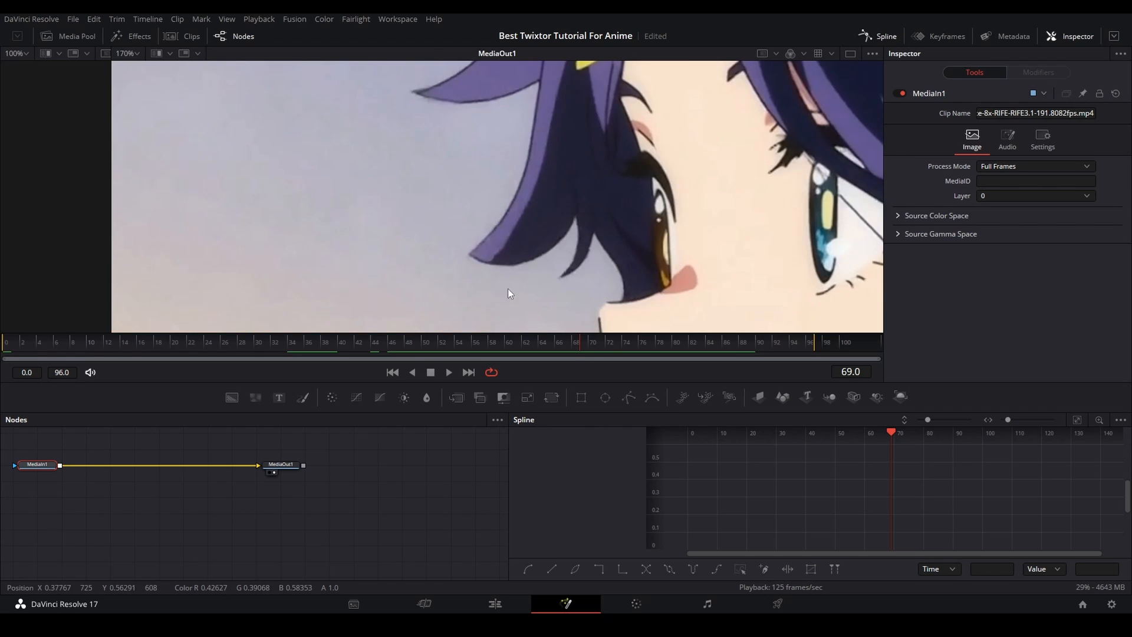
- Scrub back through the interpolated clip's frames to frame 14 to inspect the hair and face for artifacts
left_click(507, 344)
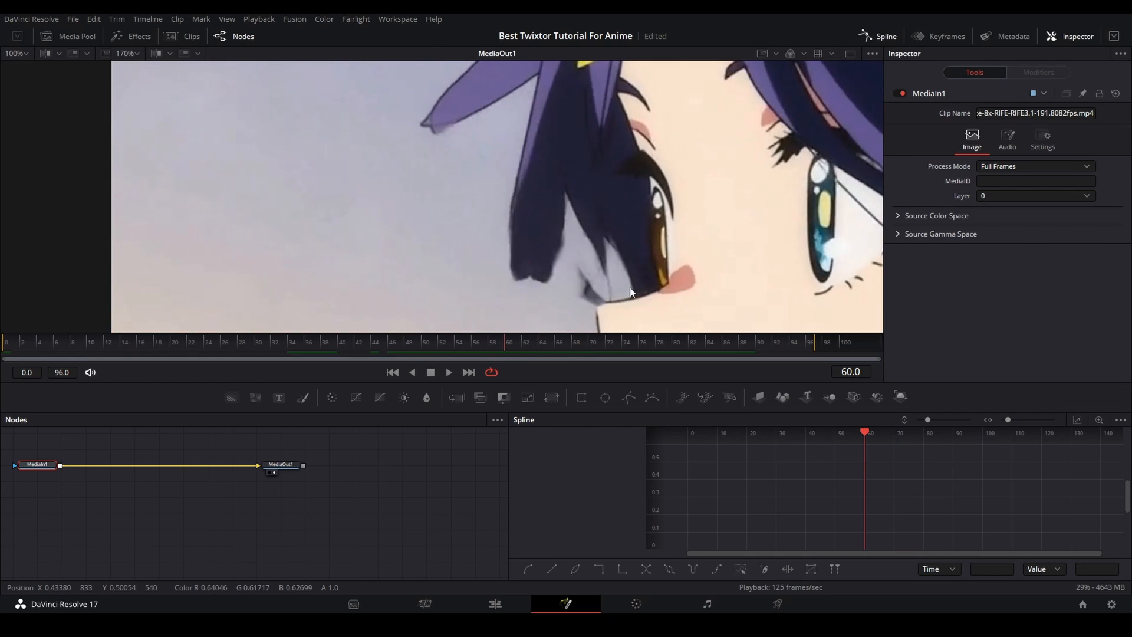
left_click_drag(407, 344, 120, 345)
scroll(443, 276, "down", 6)
scroll(578, 322, "up", 2)
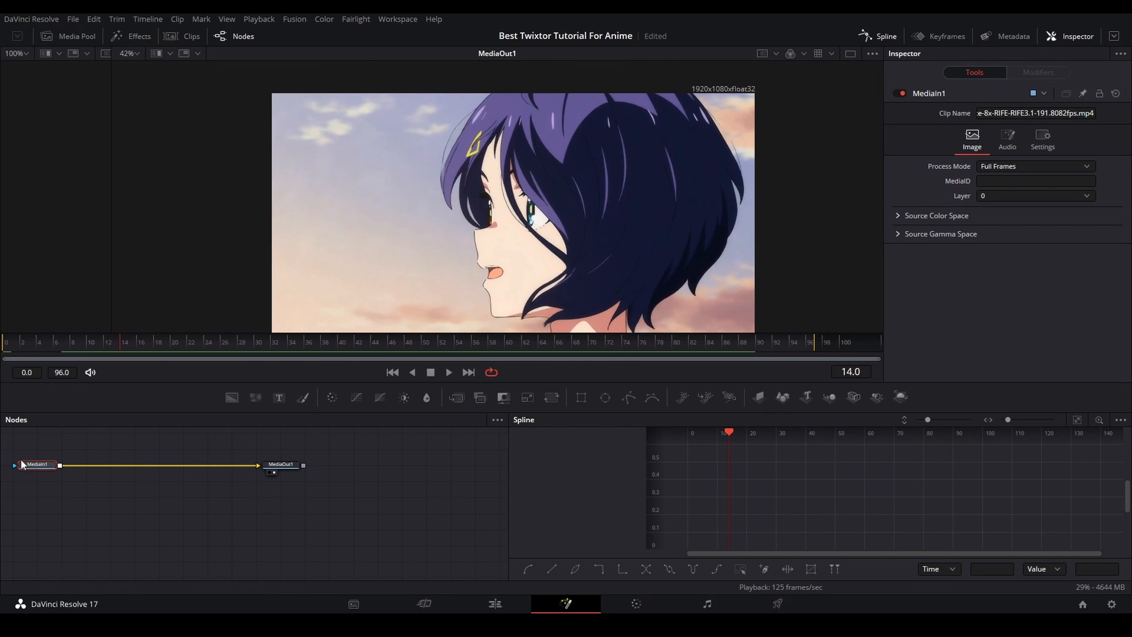
- Add a TimeStretcher node directly after MediaIn1
key("shift+space")
type("timestr")
key("Return")
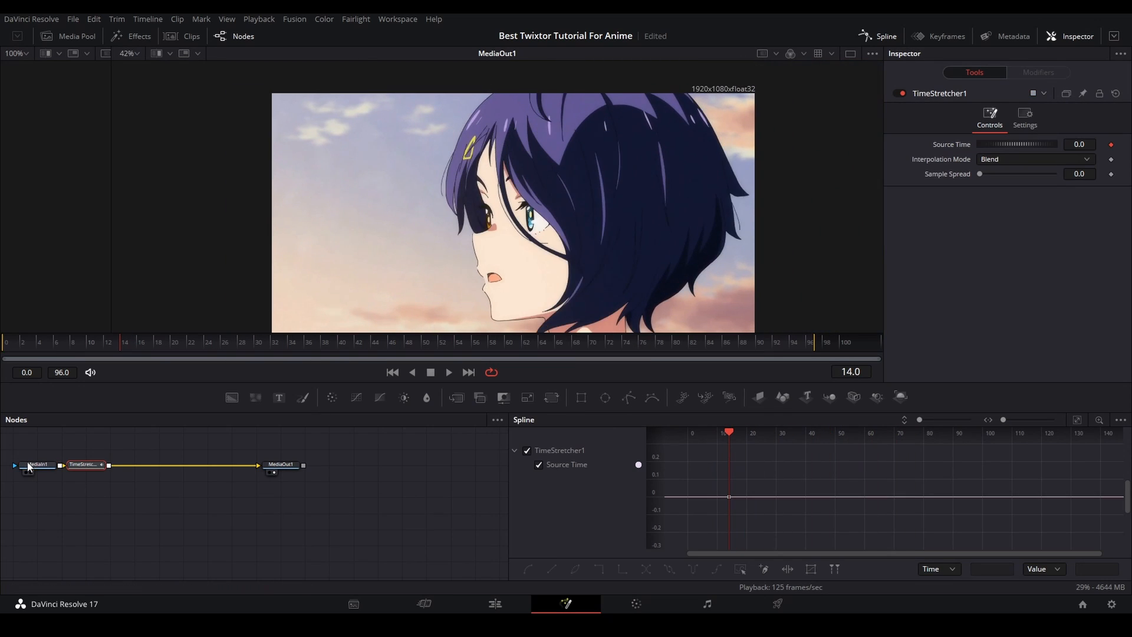
- Keyframe the TimeStretcher's Source Time at 97 on frame 97 and fit the whole curve in the Spline editor
left_click(818, 349)
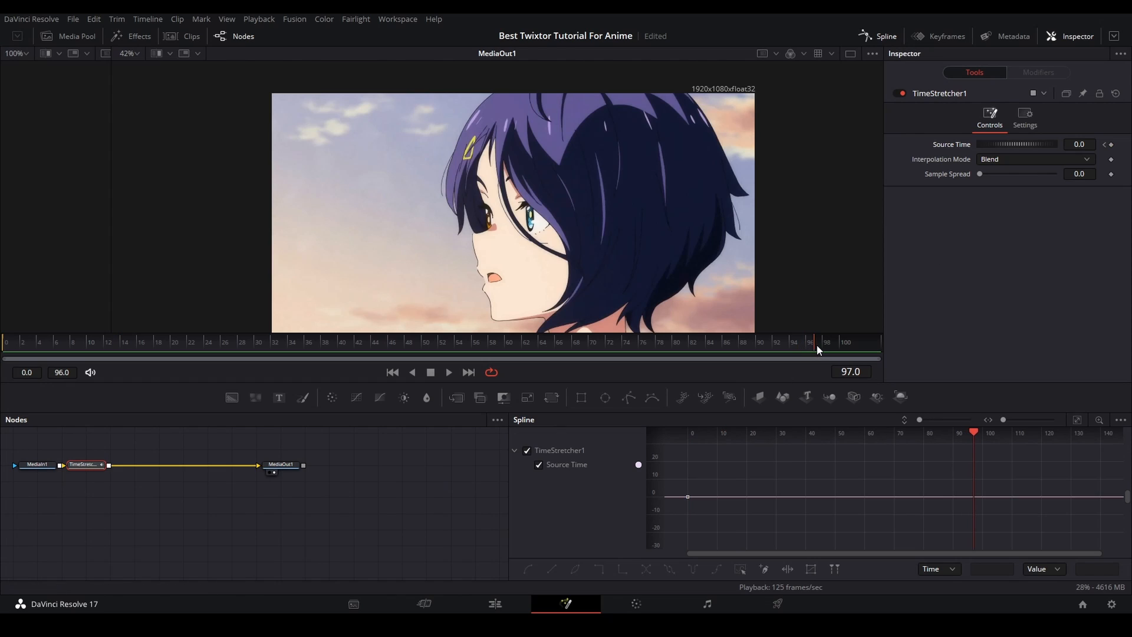
left_click(1111, 144)
left_click(1080, 145)
type("97")
key("Tab")
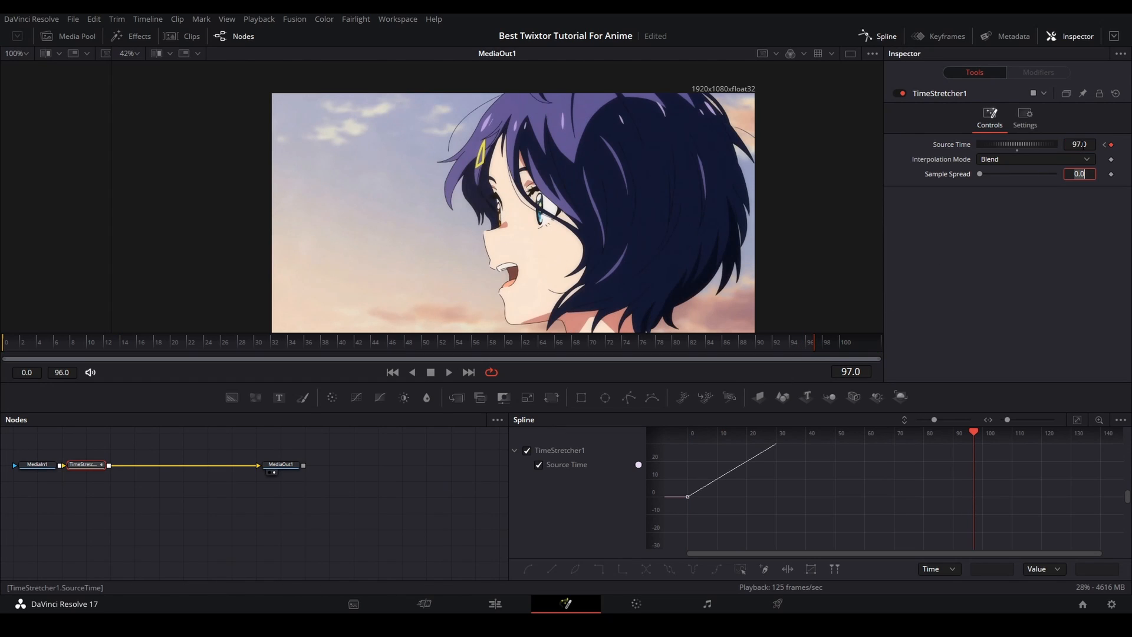
key("ctrl+f")
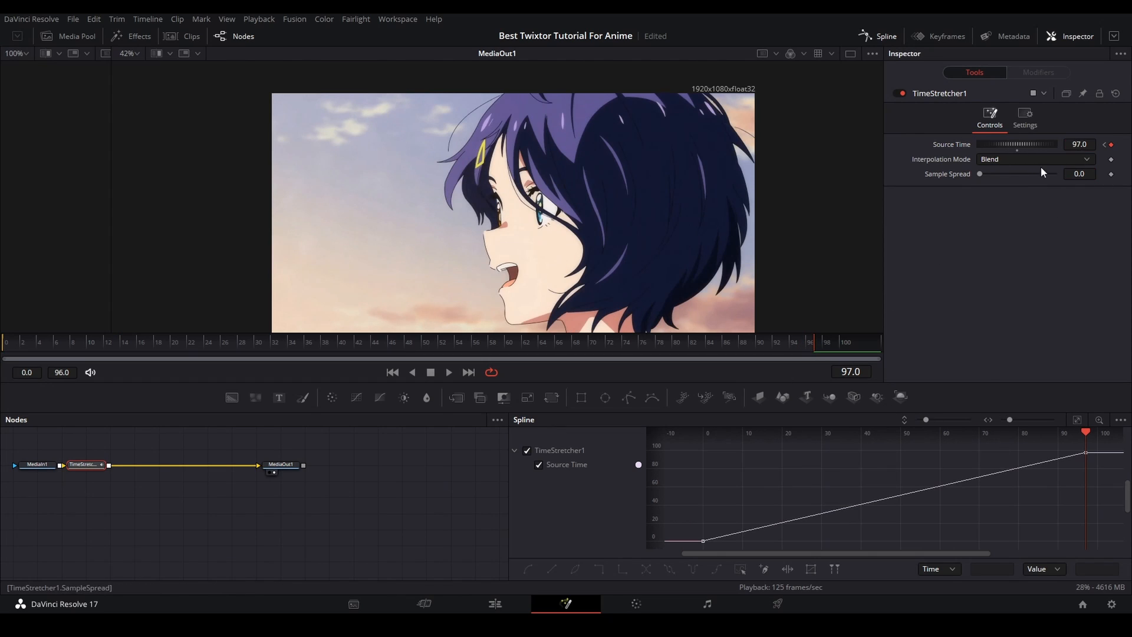
- Bend the Source Time curve with both keyframe handles so it rises steeply at the start and flattens towards frame 97
left_click(845, 510)
left_click_drag(830, 511, 703, 488)
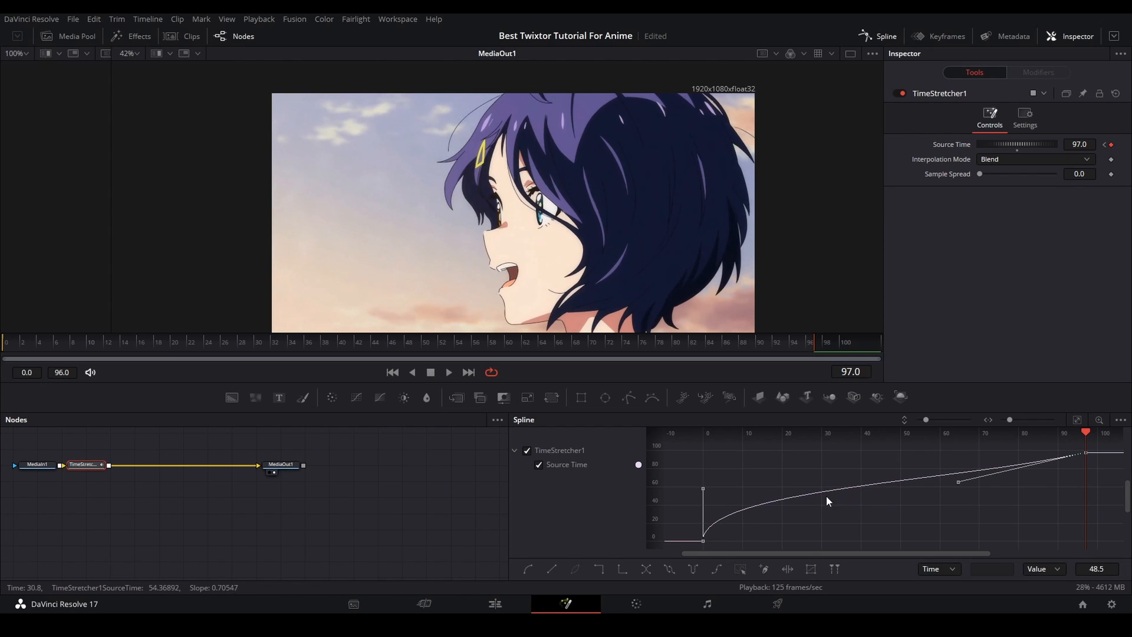
left_click_drag(959, 481, 727, 459)
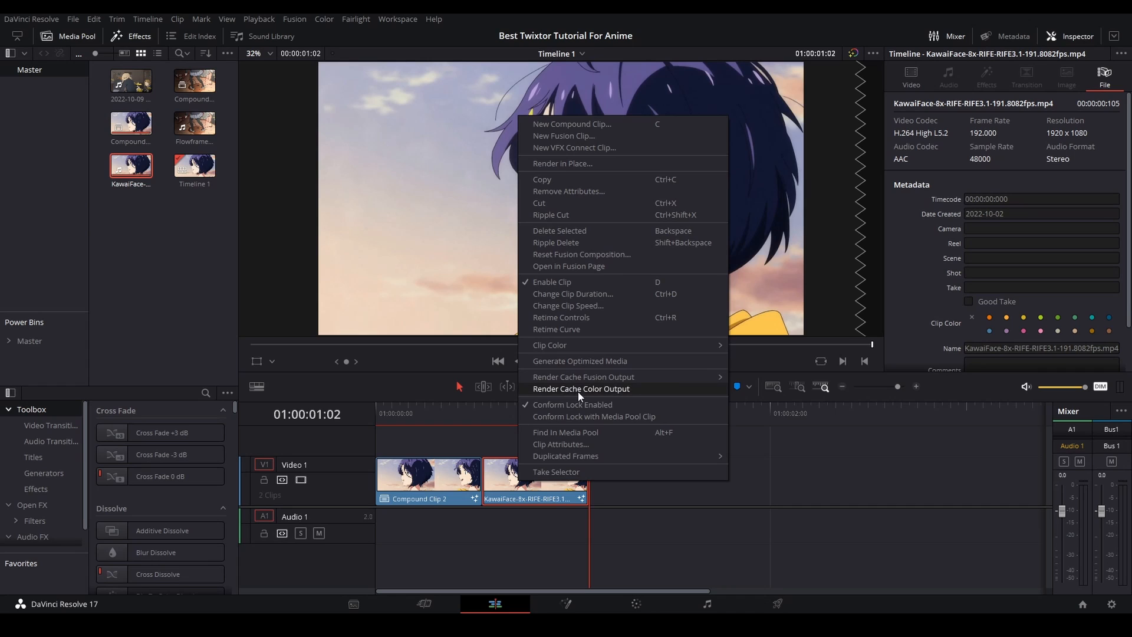
- Return to the Edit page, examine frames at the start of the interpolated clip and scrub back to the beginning of the timeline
left_click(438, 504)
right_click(438, 502)
left_click(674, 477)
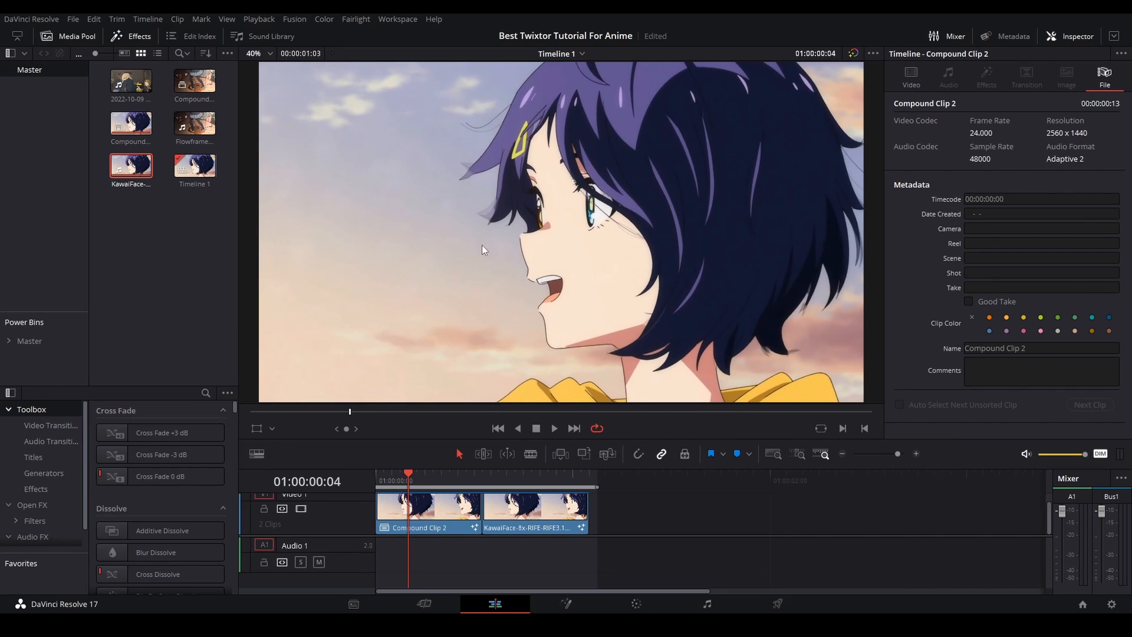
left_click(507, 475)
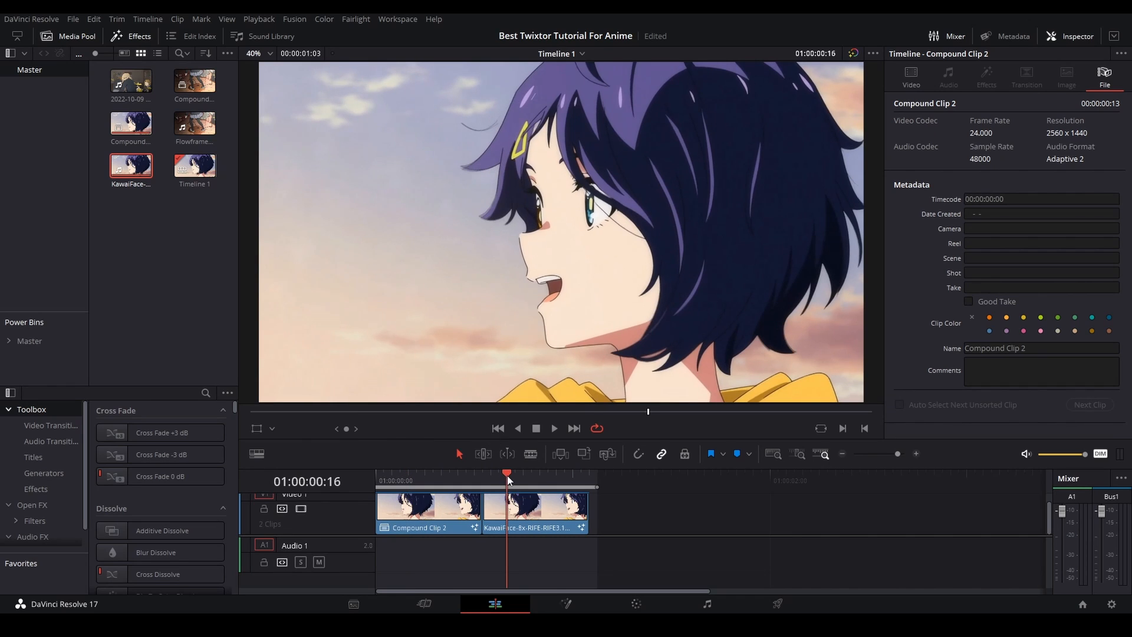
left_click(499, 476)
mouse_move(499, 476)
left_mouse_down()
mouse_move(537, 475)
mouse_move(492, 470)
left_mouse_up()
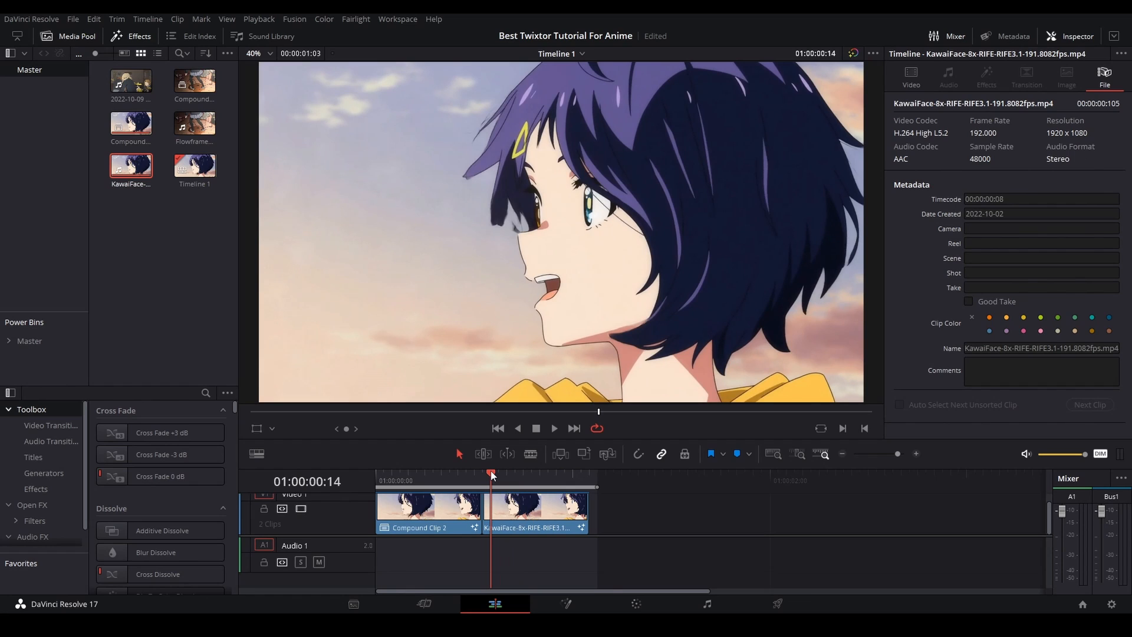
left_click_drag(491, 471, 376, 473)
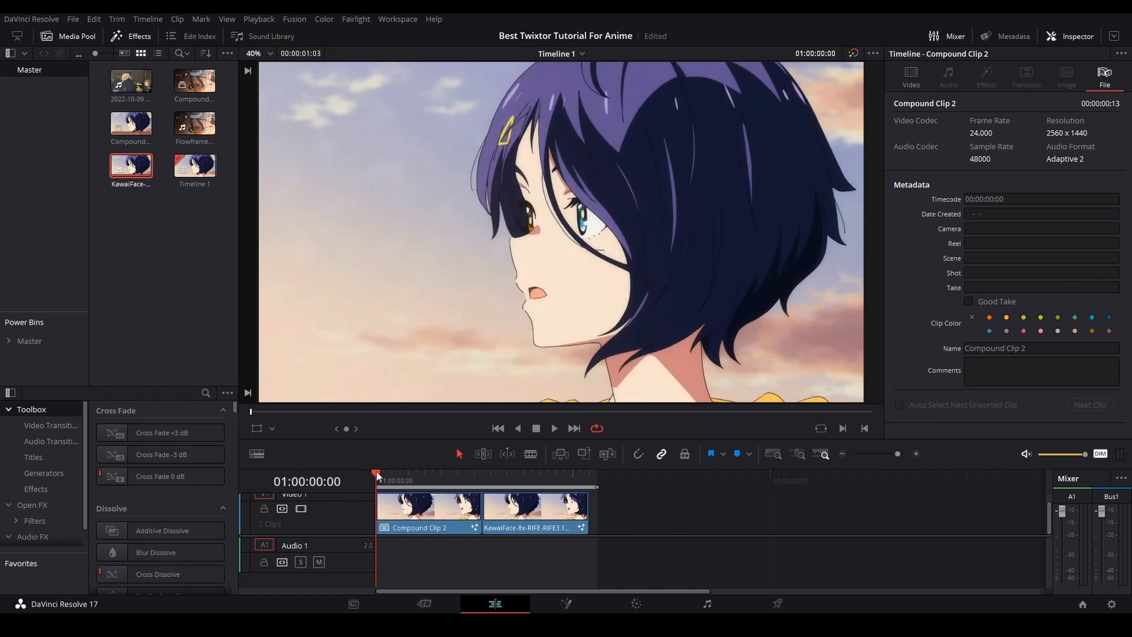